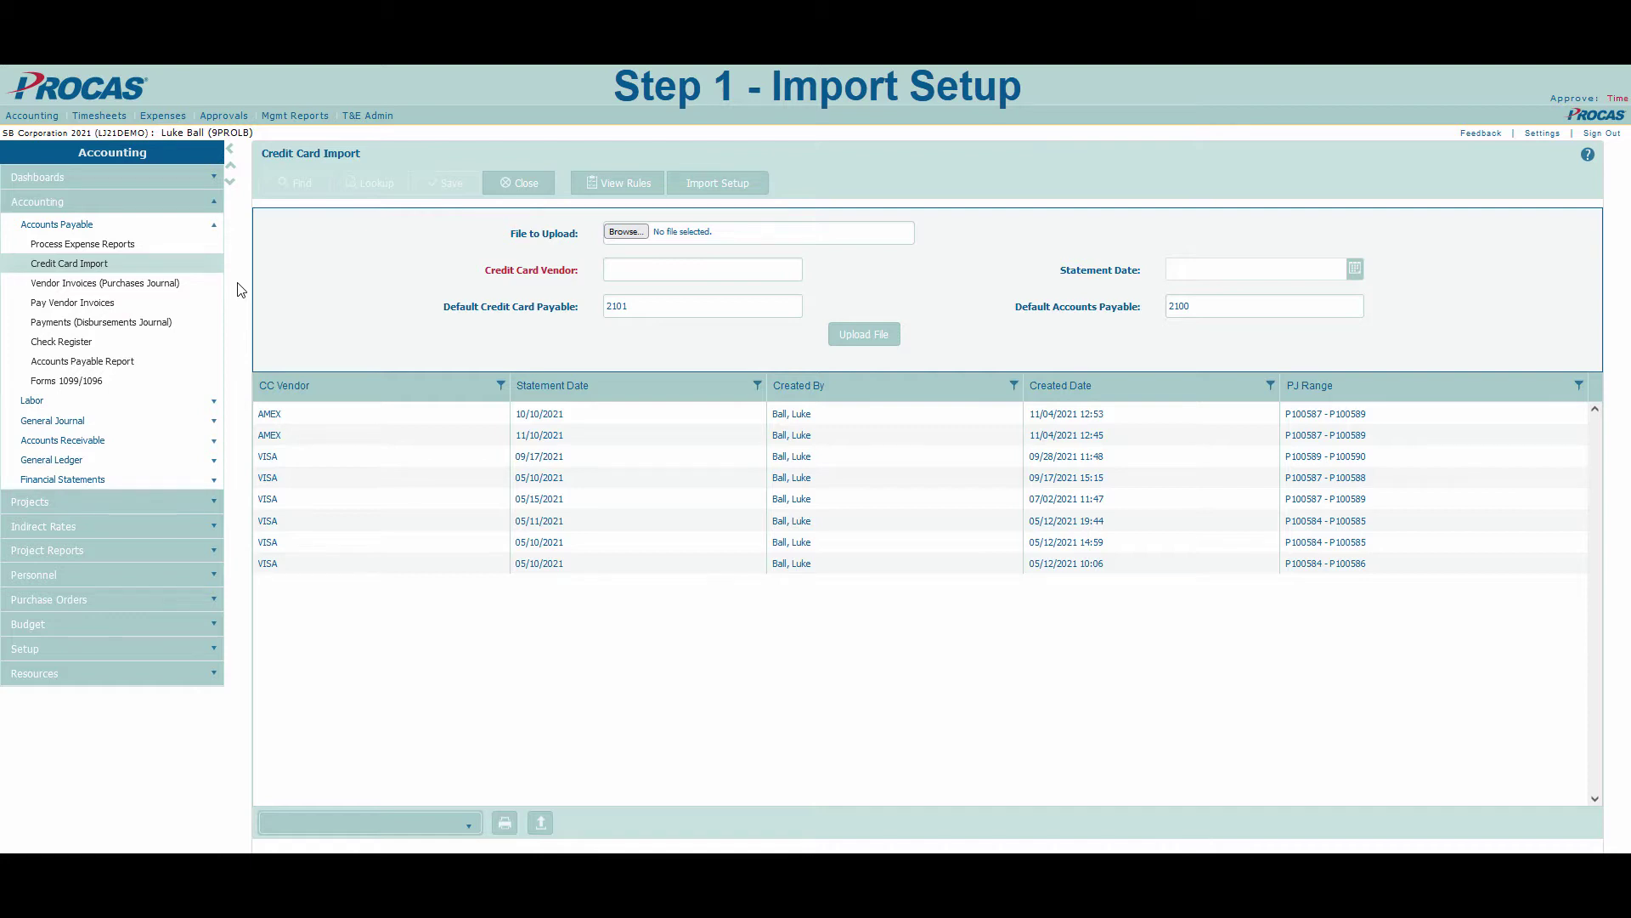
# Step: Add a new record to the credit card import setup with AMEX (American Express) as the vendor
pyautogui.click(702, 188)
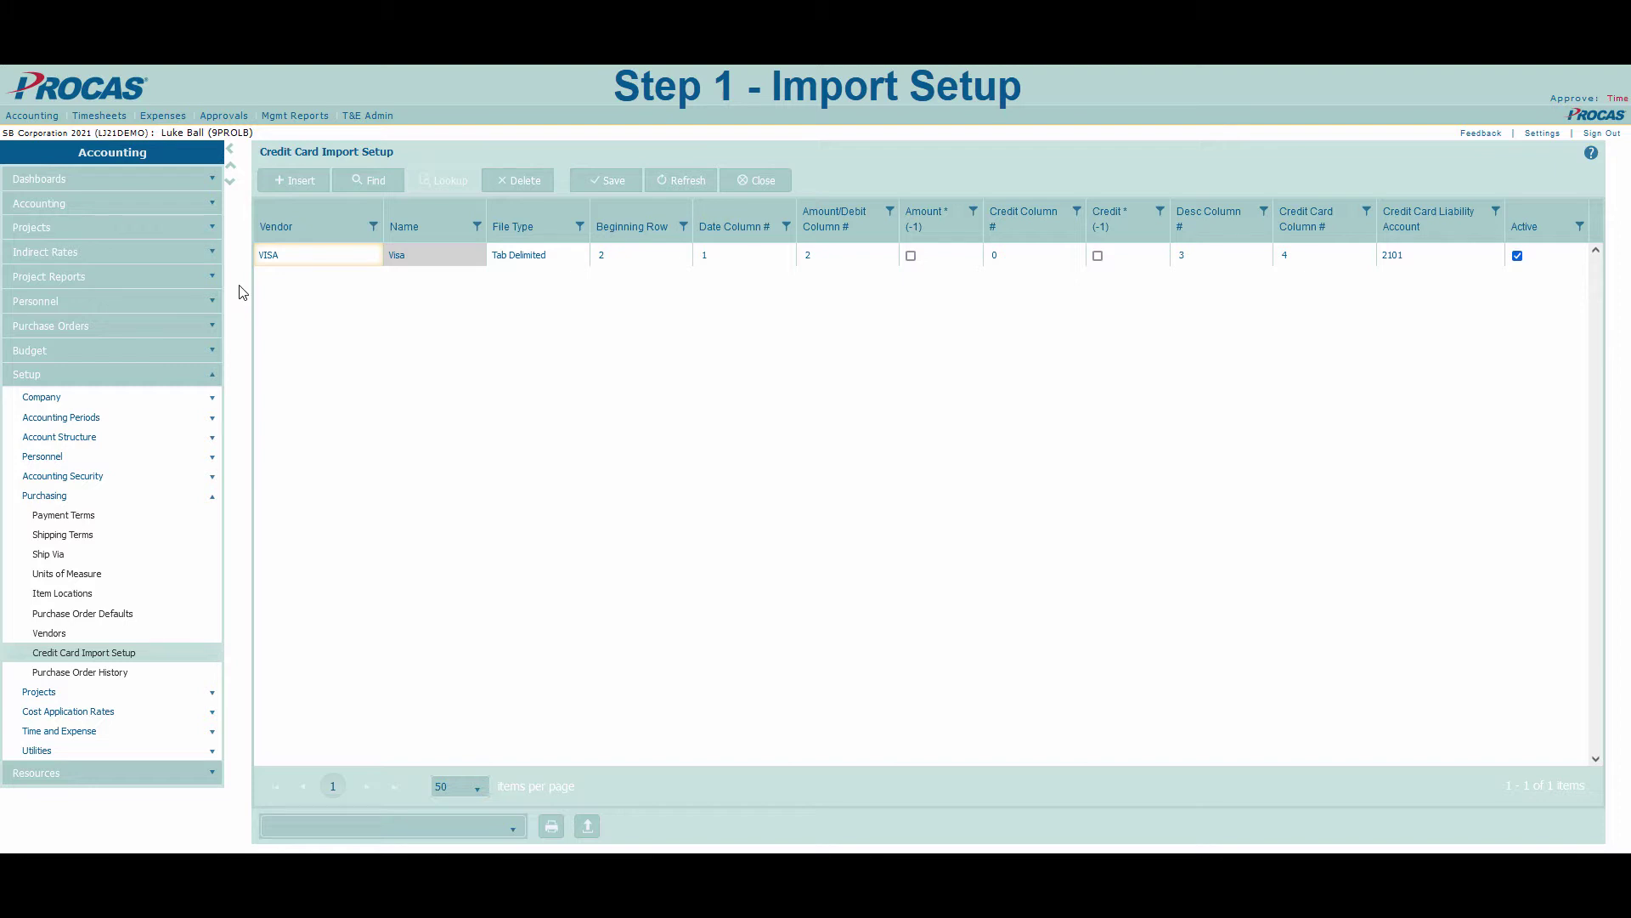
pyautogui.click(299, 183)
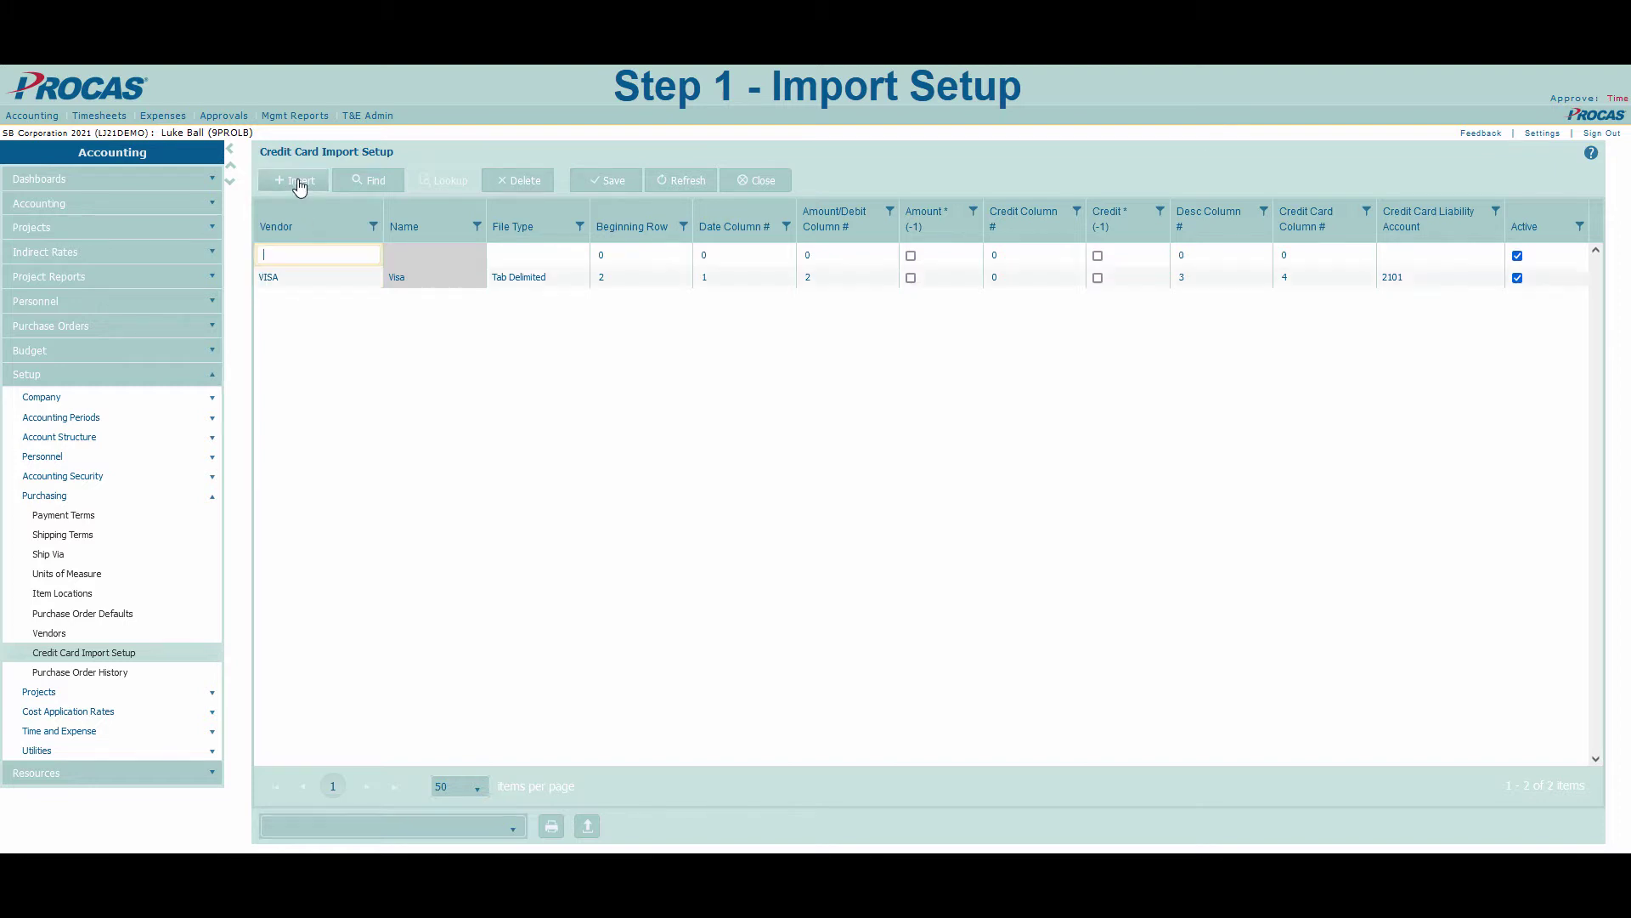
pyautogui.click(456, 180)
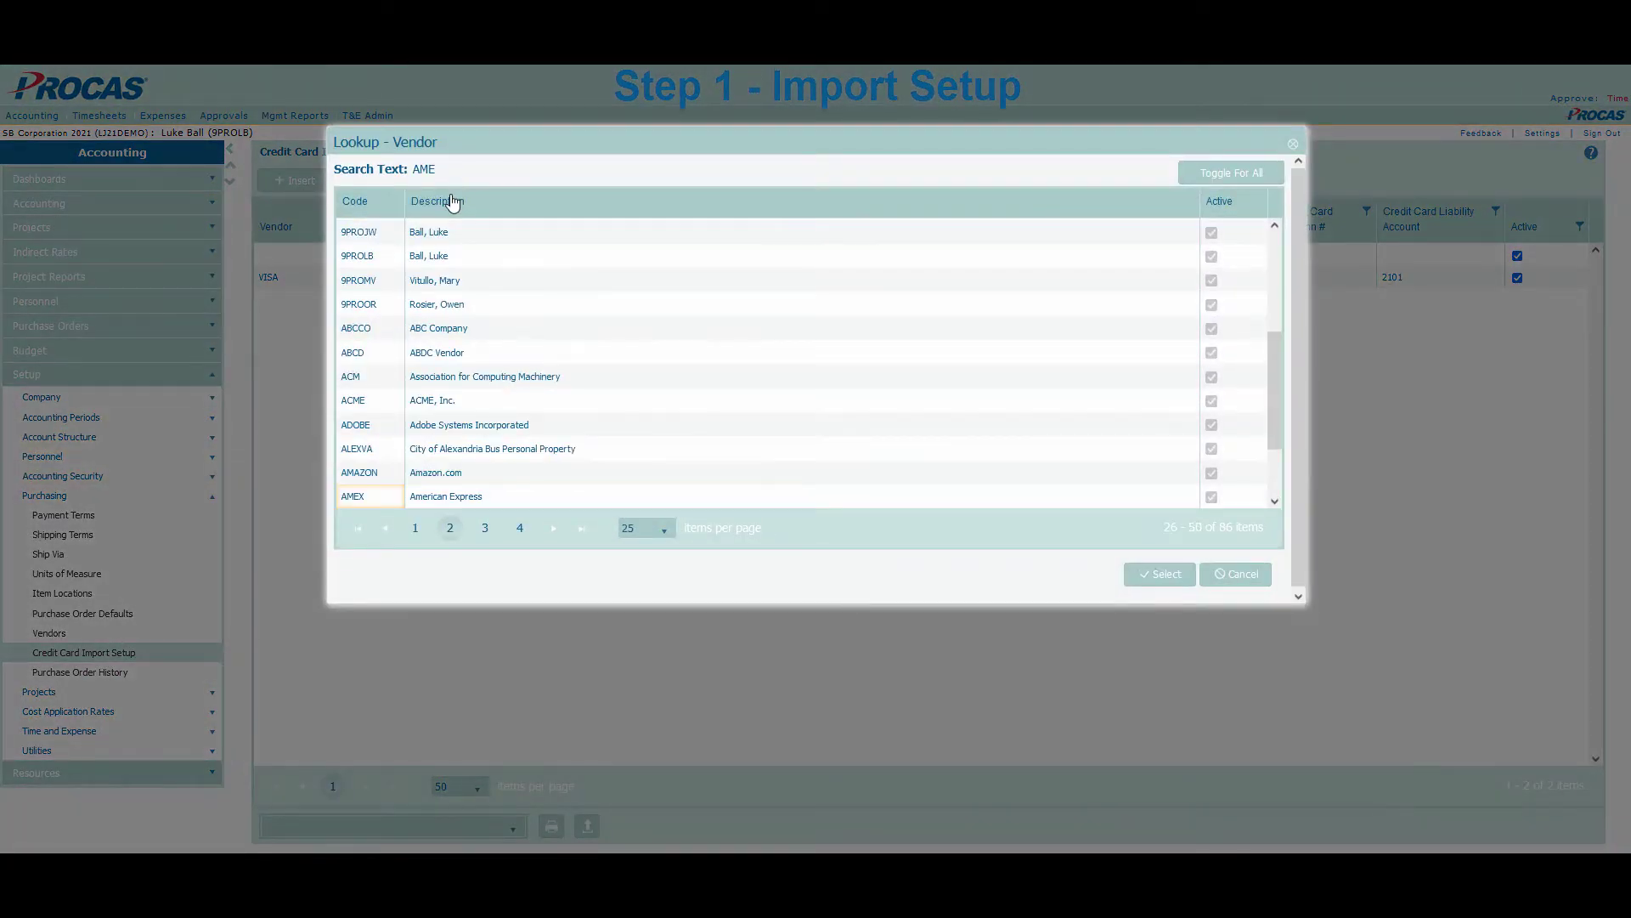
pyautogui.click(1161, 575)
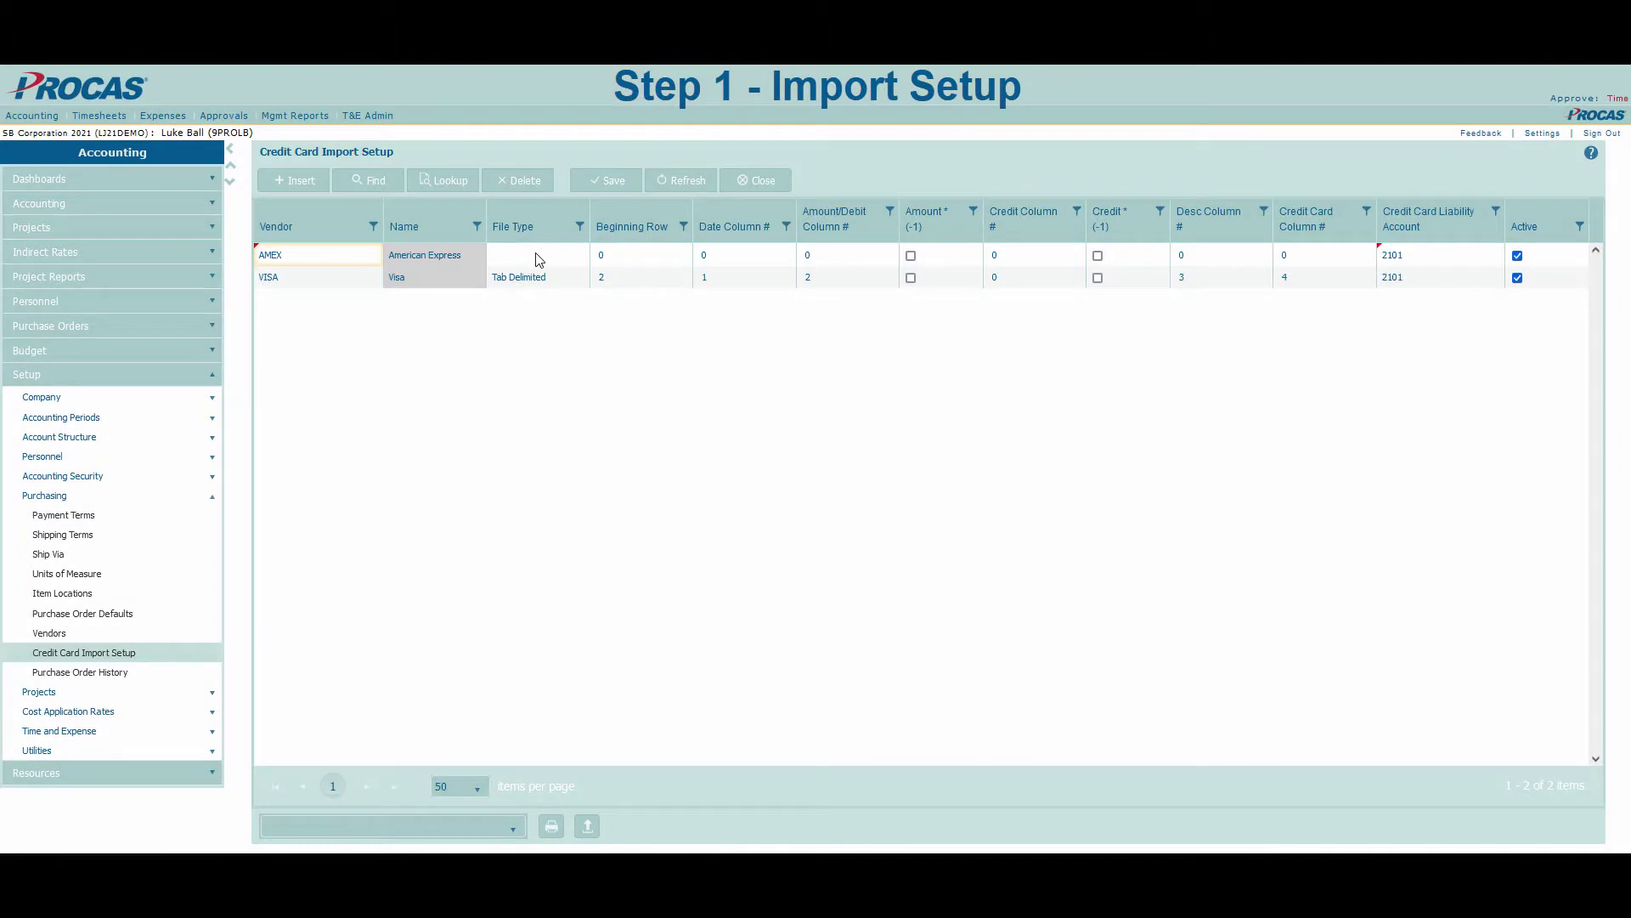
# Step: Set the AMEX record's file type to QuickBooks/Quicken (*.qbo/*.qfx) and save the import setup
pyautogui.click(446, 185)
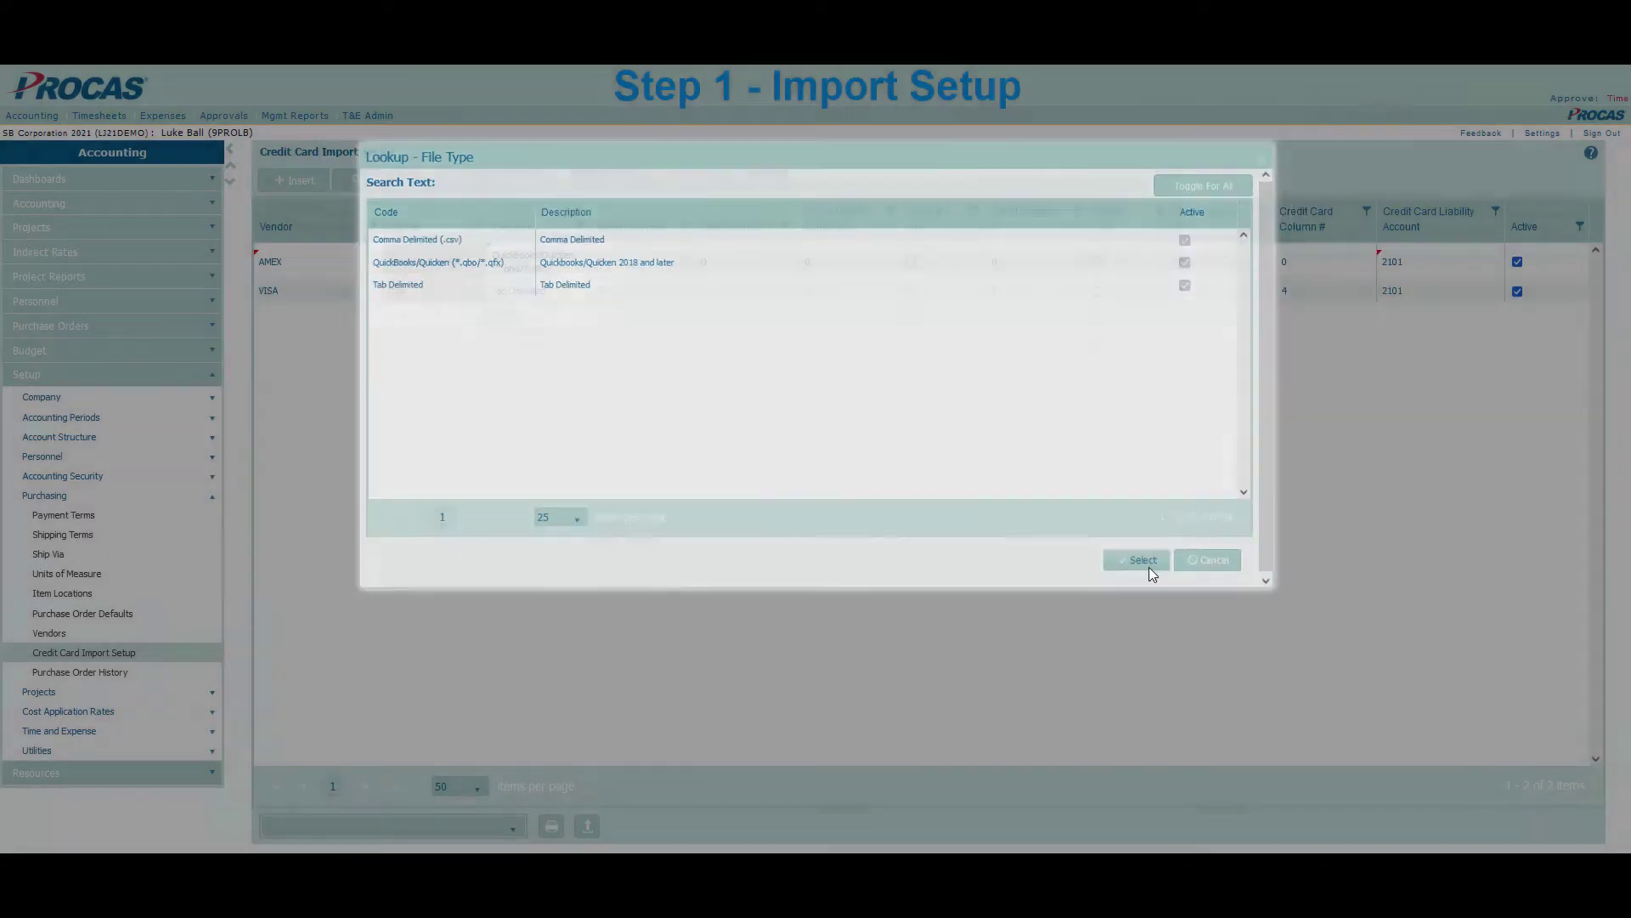
pyautogui.click(1152, 574)
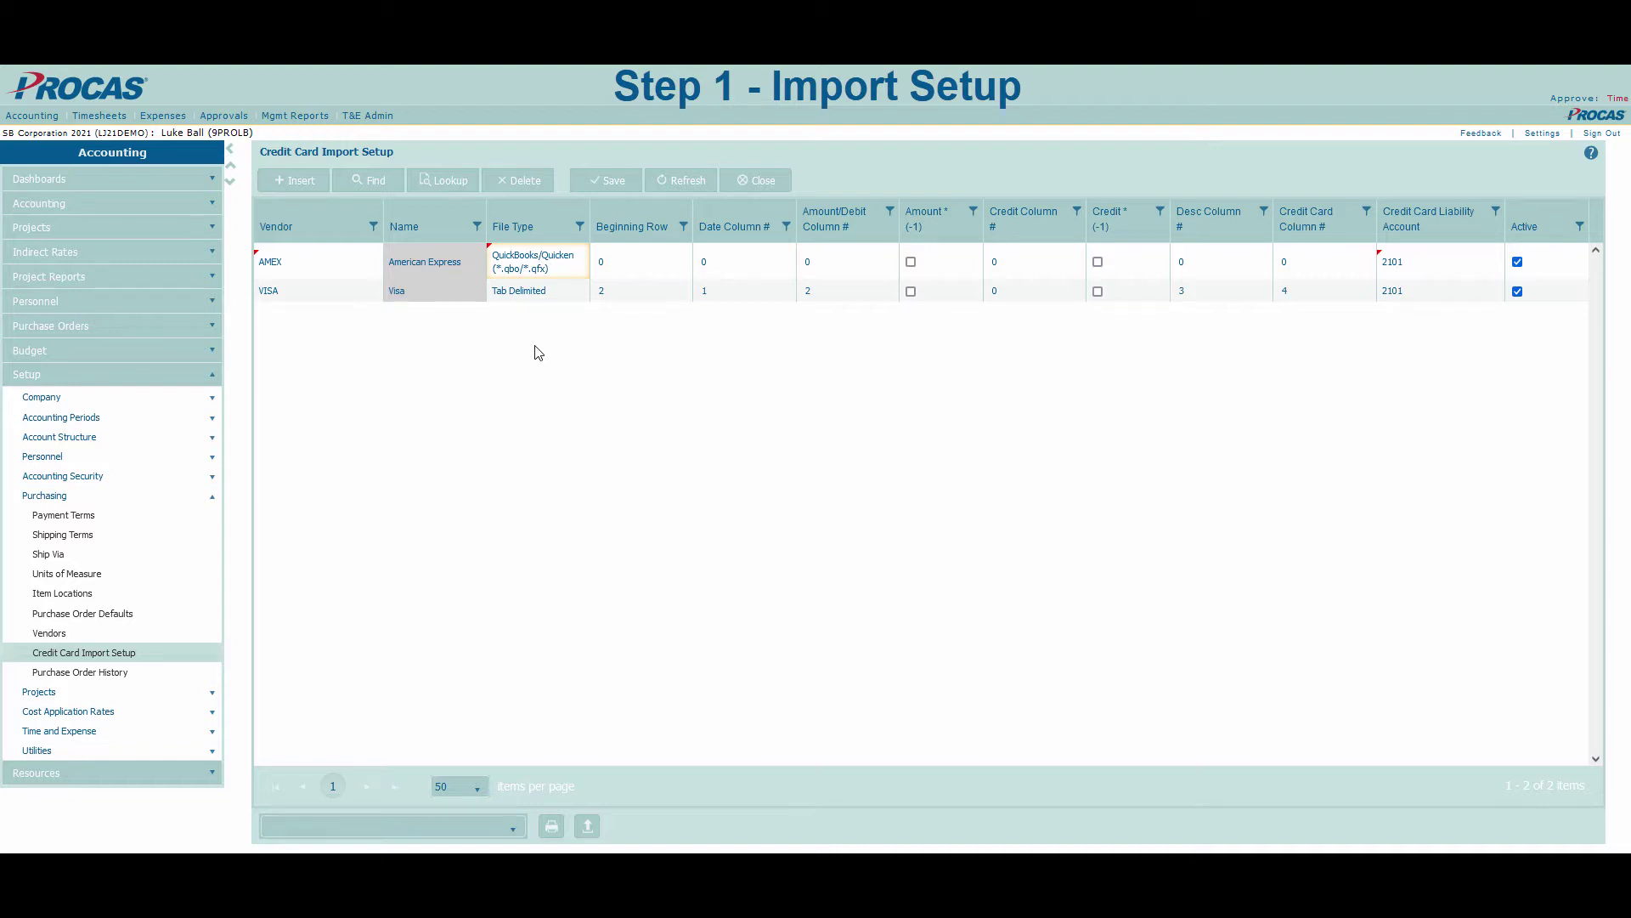
pyautogui.click(617, 184)
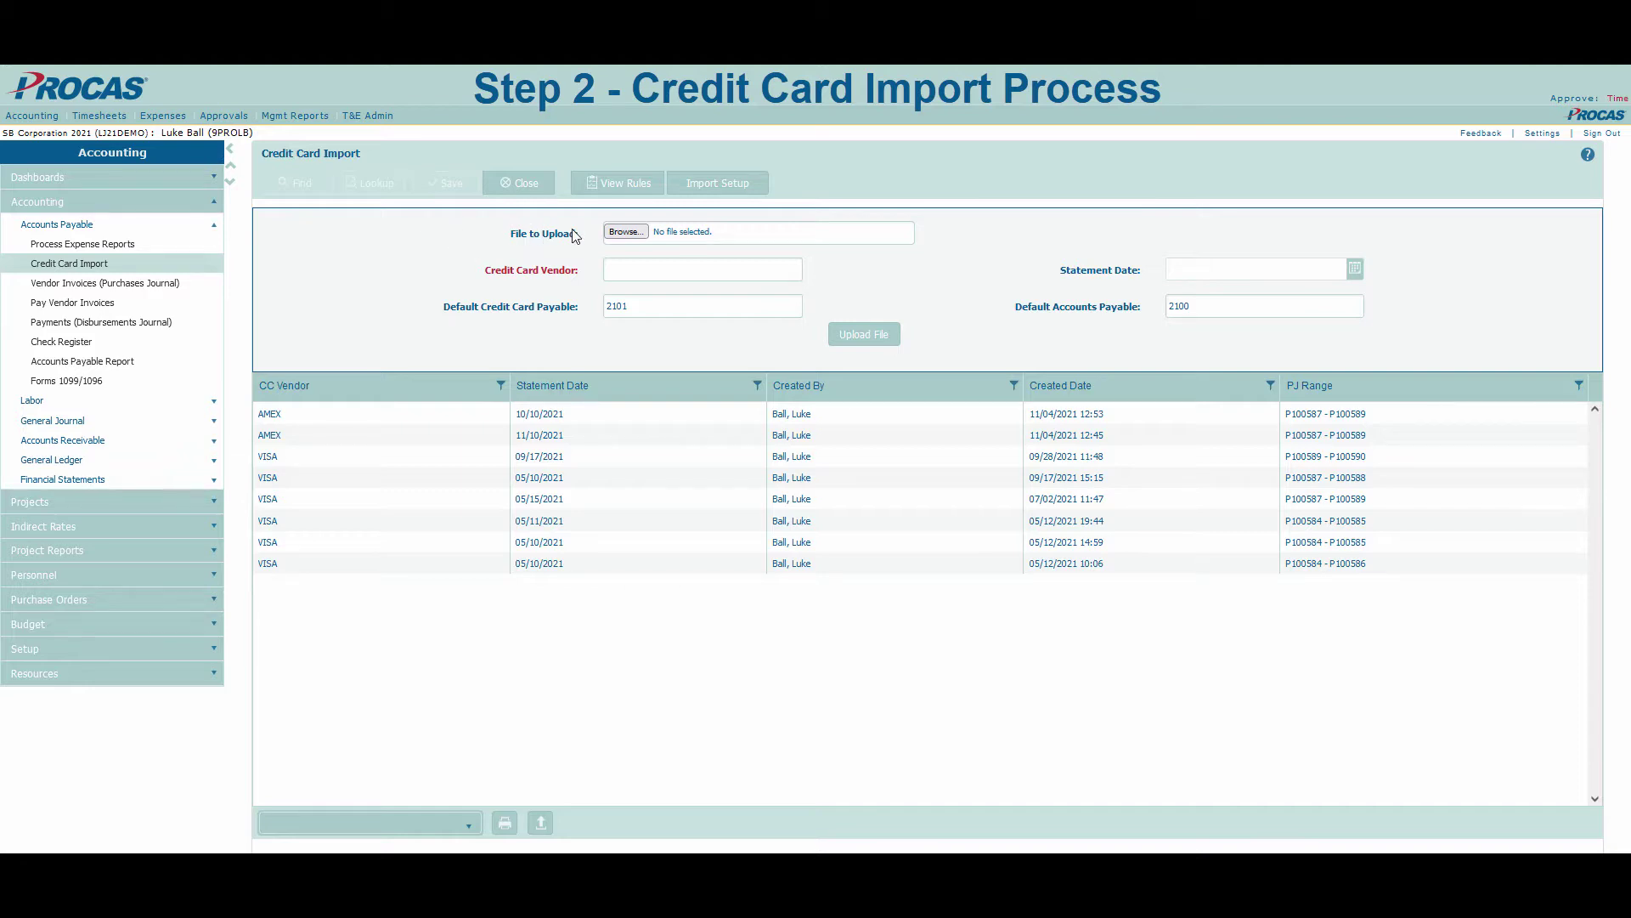
# Step: On the credit card import, choose CreditCardQuickBooks.QBO as the file to upload and AMEX as the credit card vendor
pyautogui.click(623, 232)
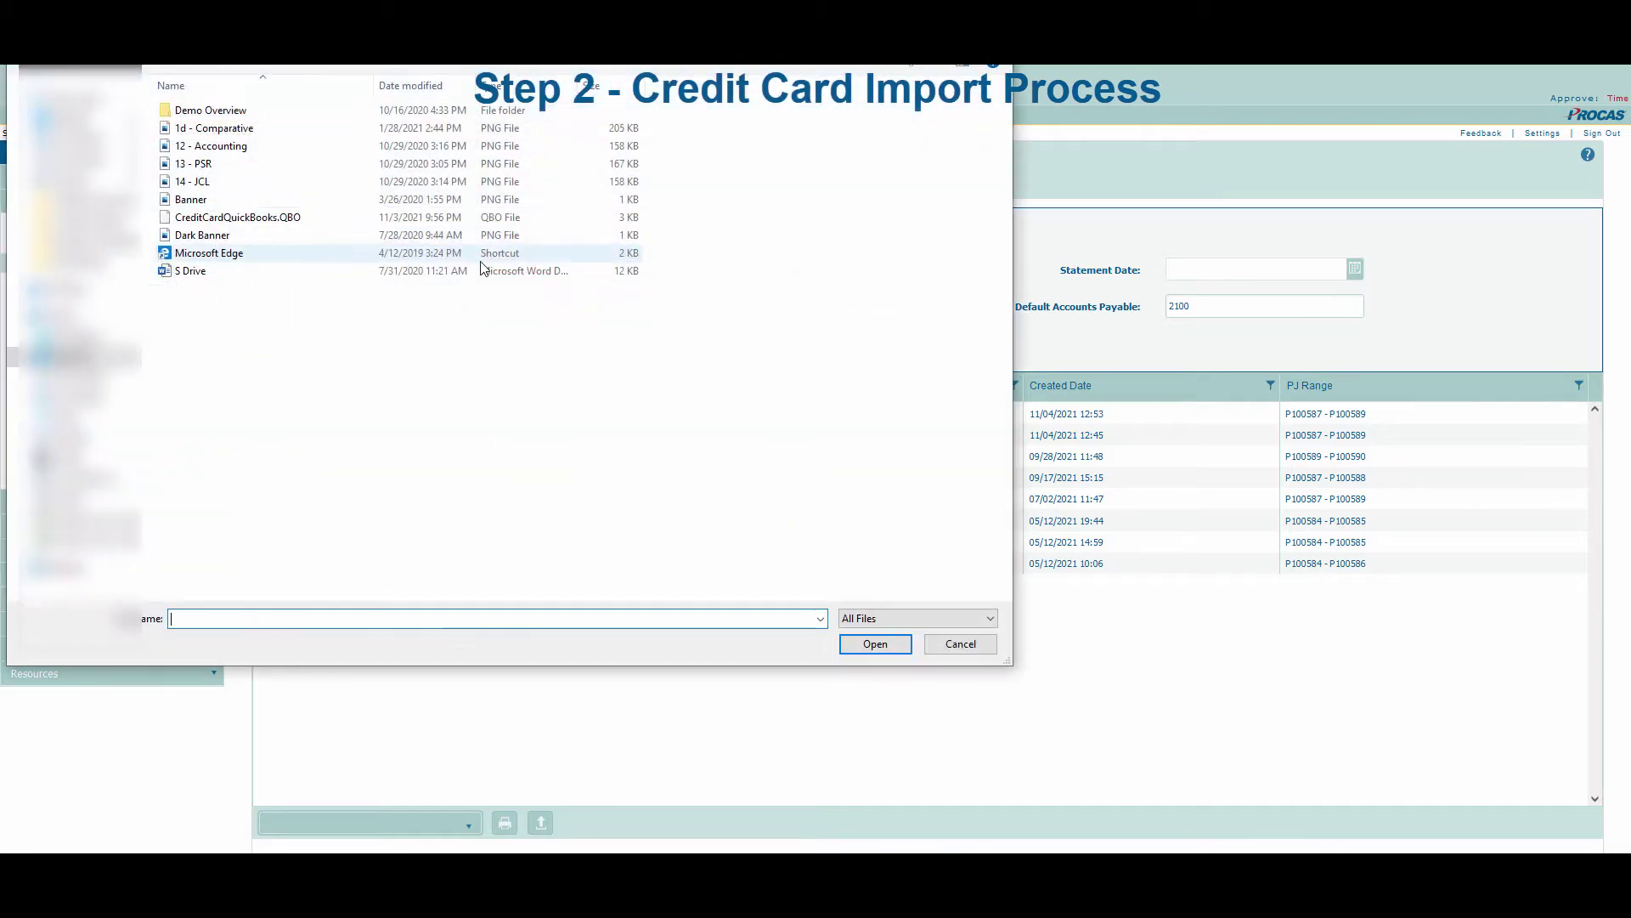
pyautogui.click(293, 218)
pyautogui.click(875, 644)
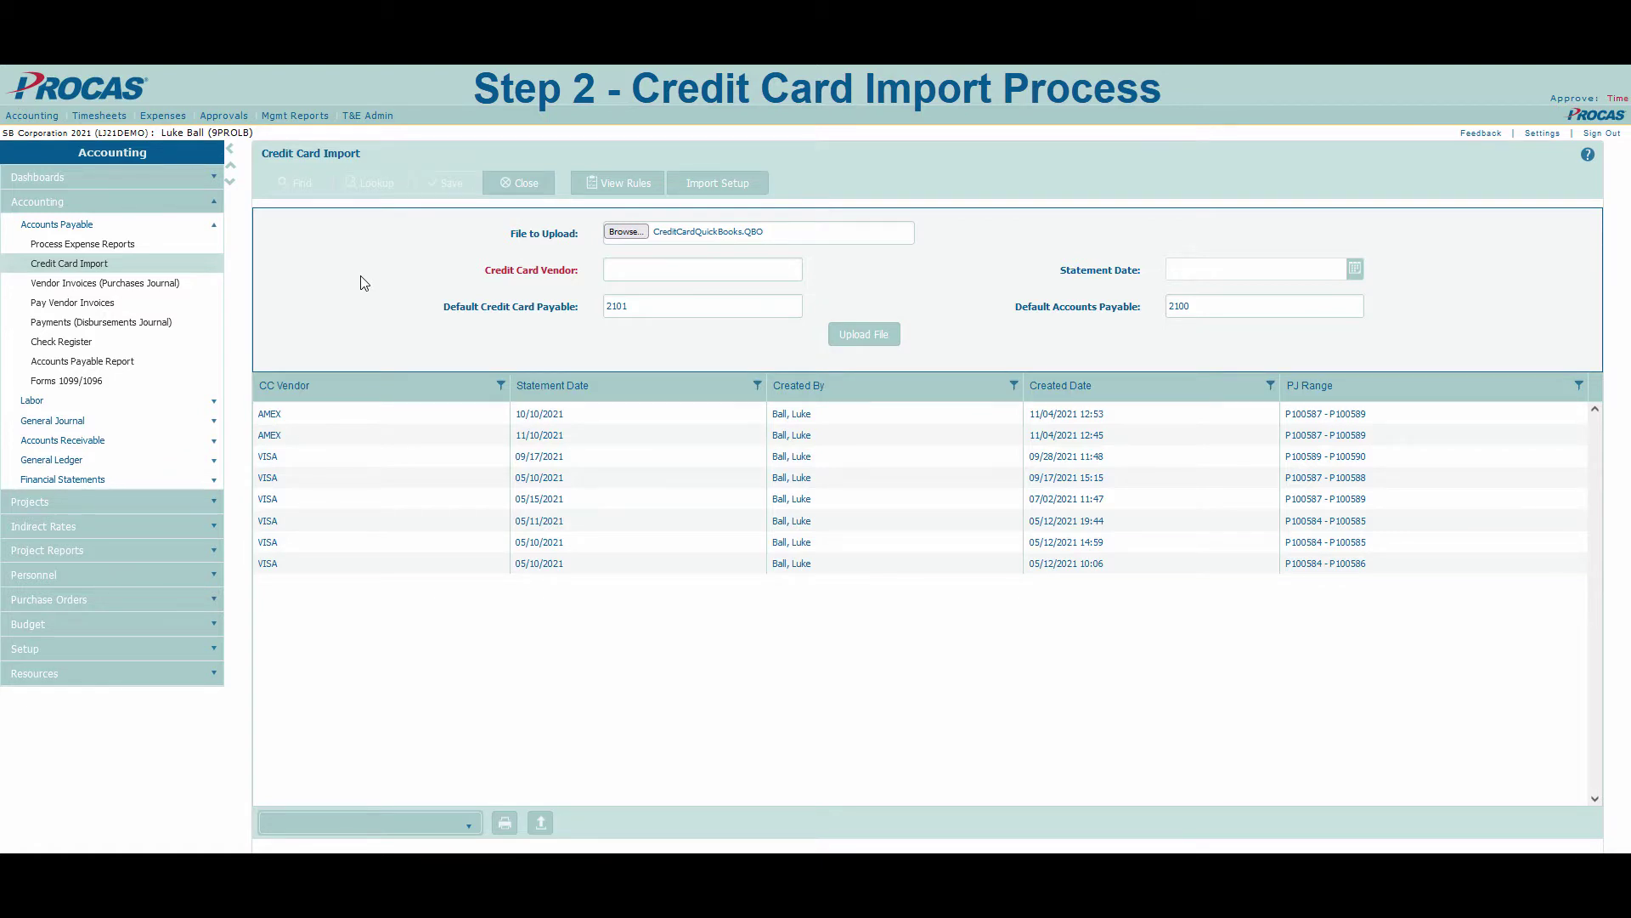
pyautogui.click(613, 271)
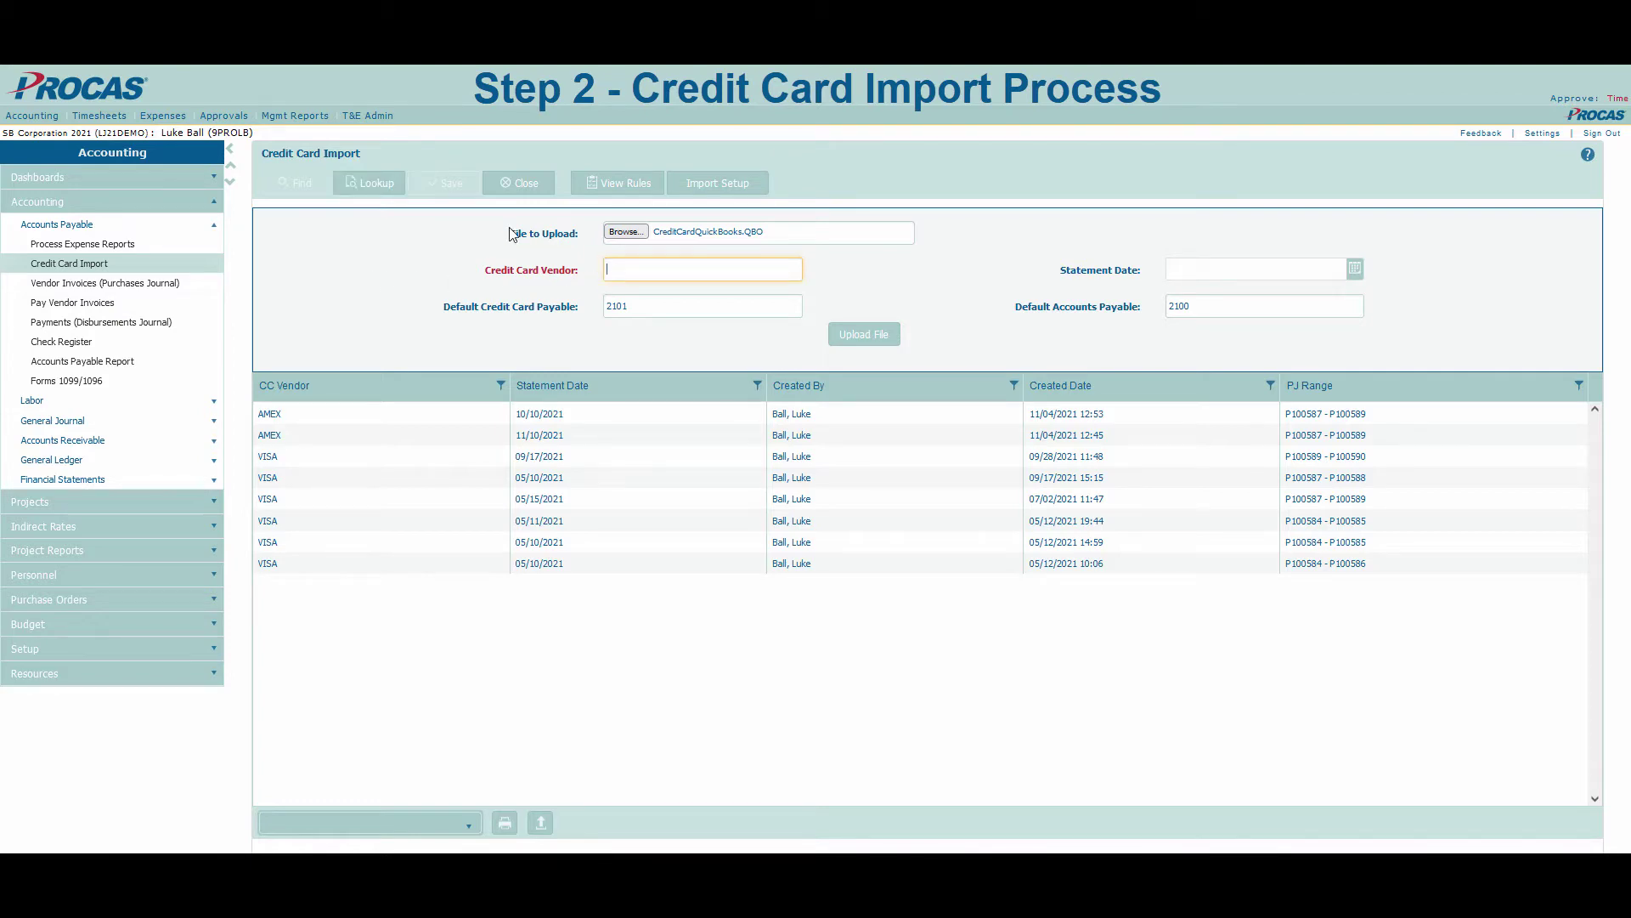
pyautogui.click(384, 192)
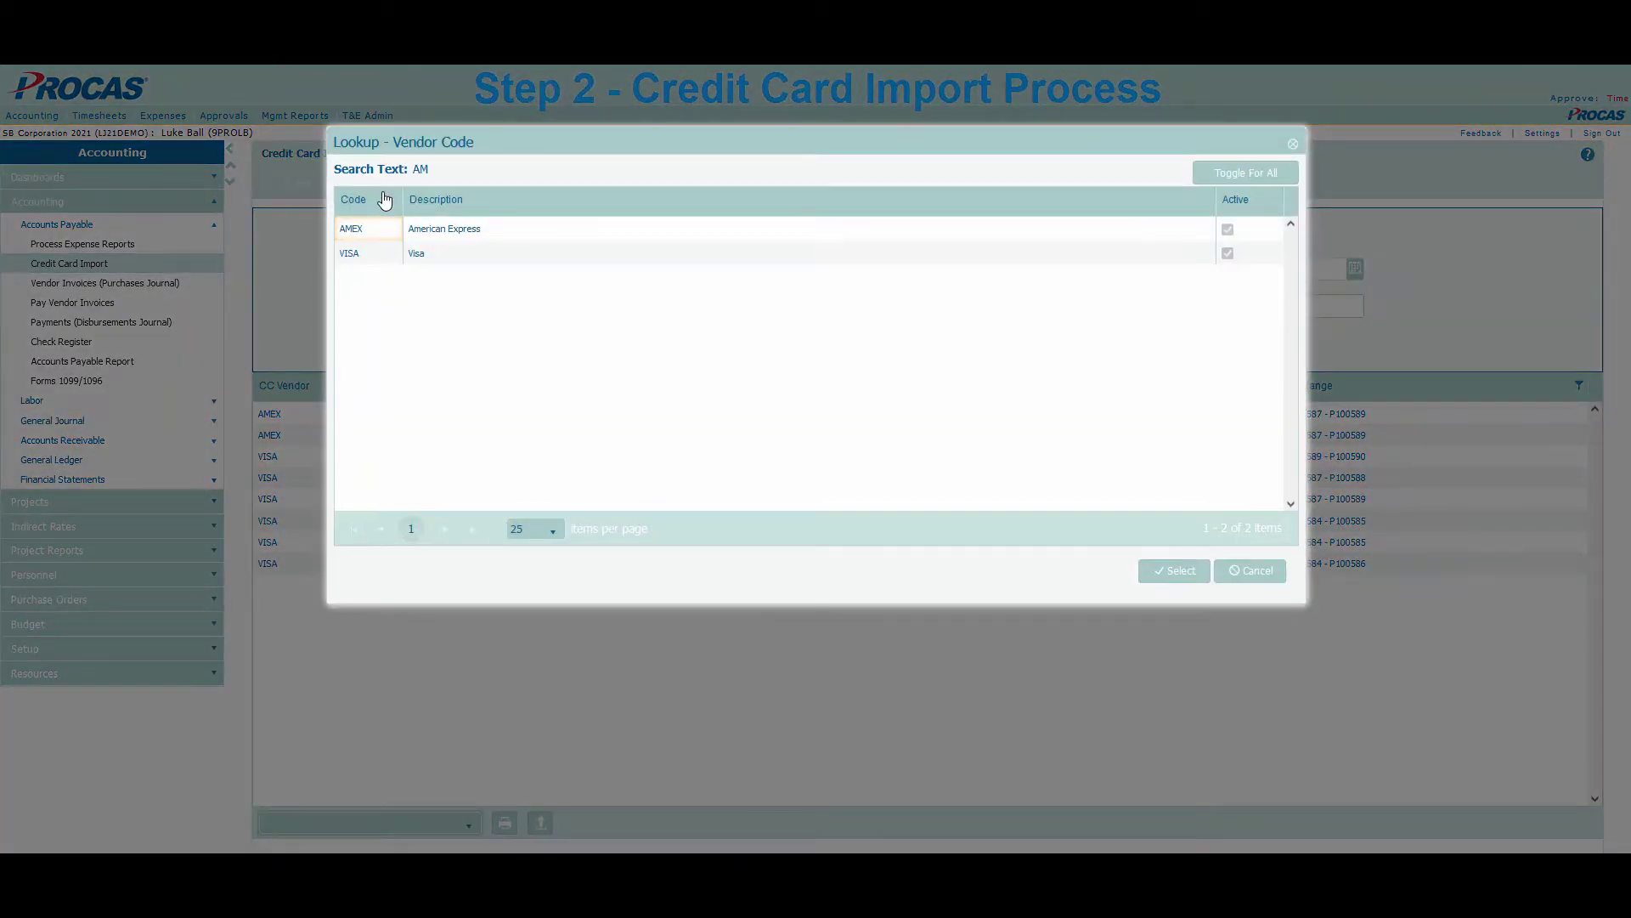
pyautogui.click(1169, 571)
# Step: Set the statement date to 11/11/2021 and upload the credit card file
pyautogui.click(1355, 268)
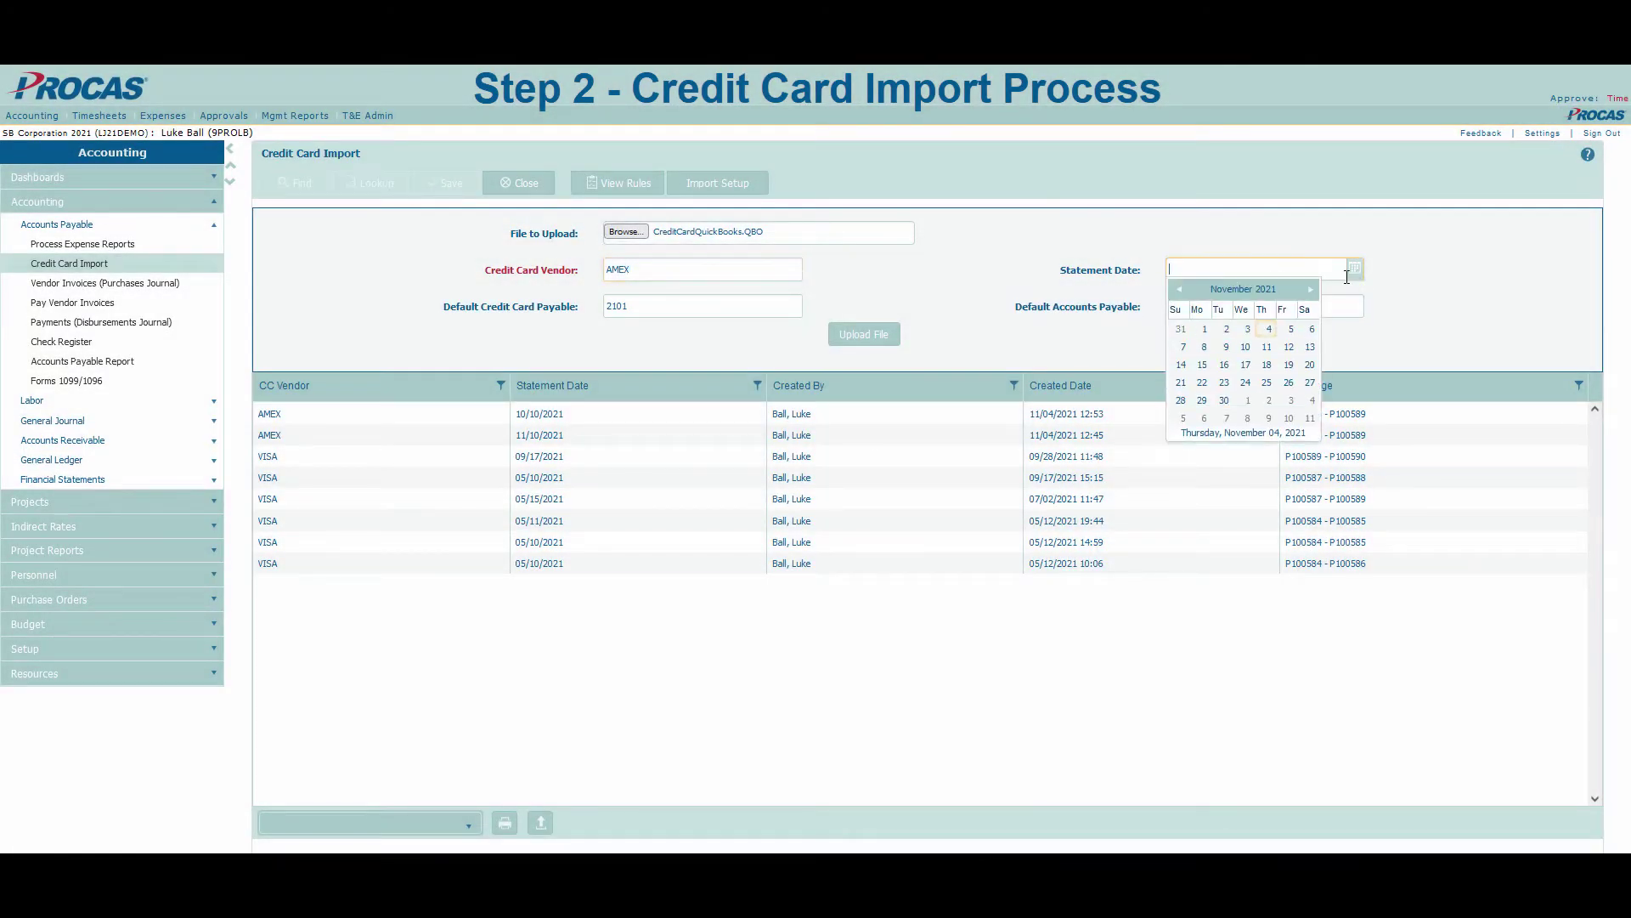
pyautogui.click(1265, 347)
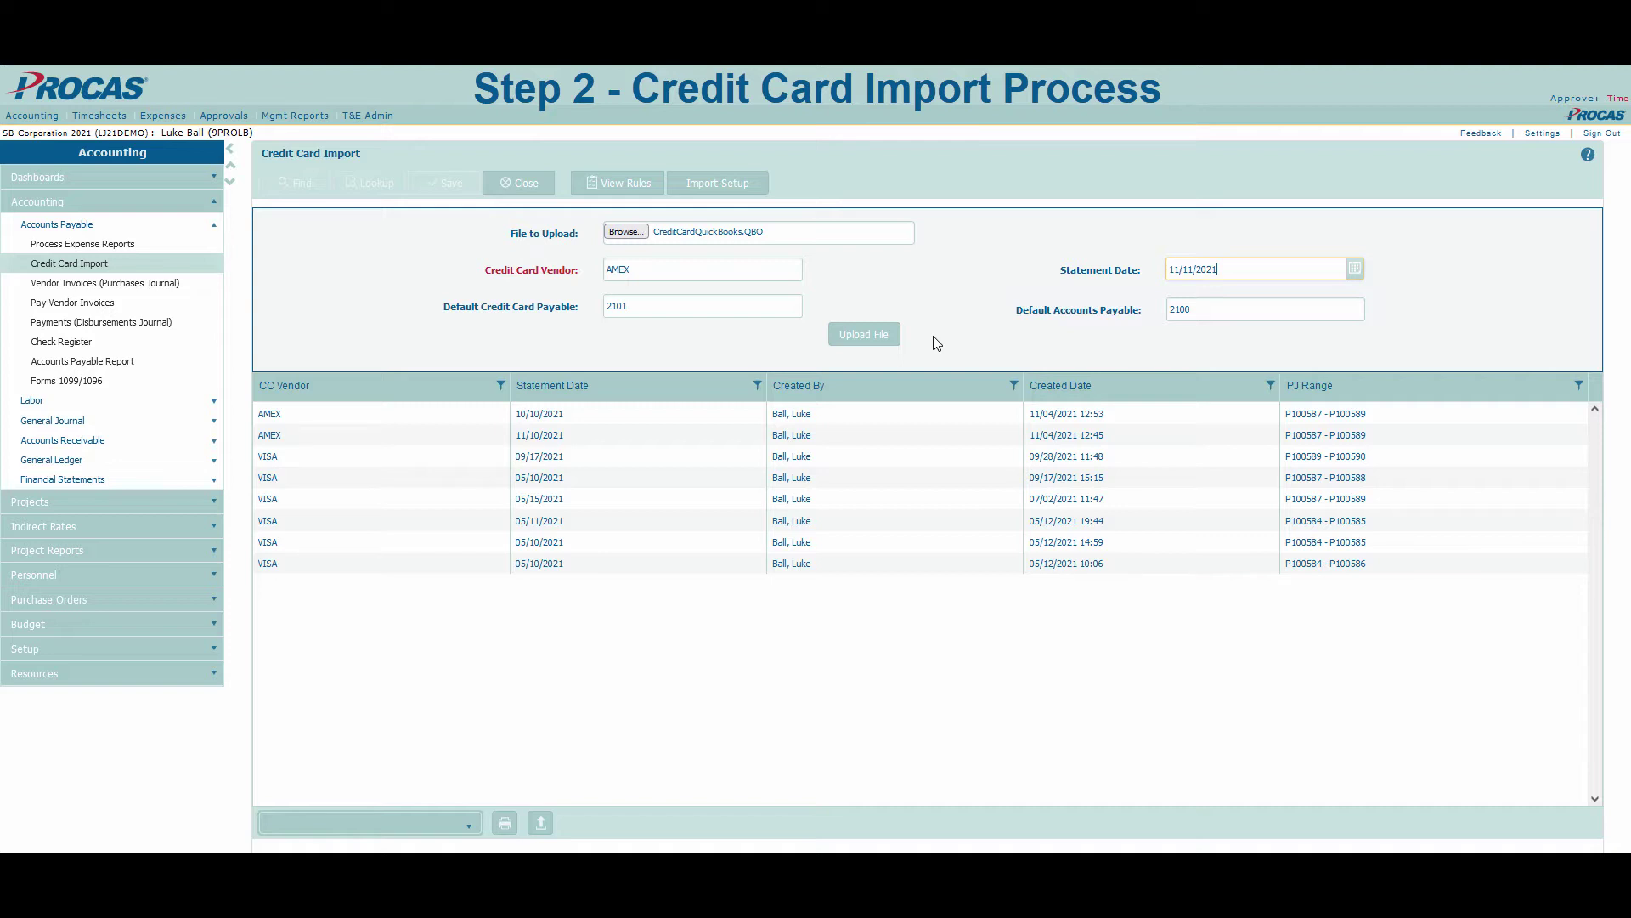
pyautogui.click(882, 339)
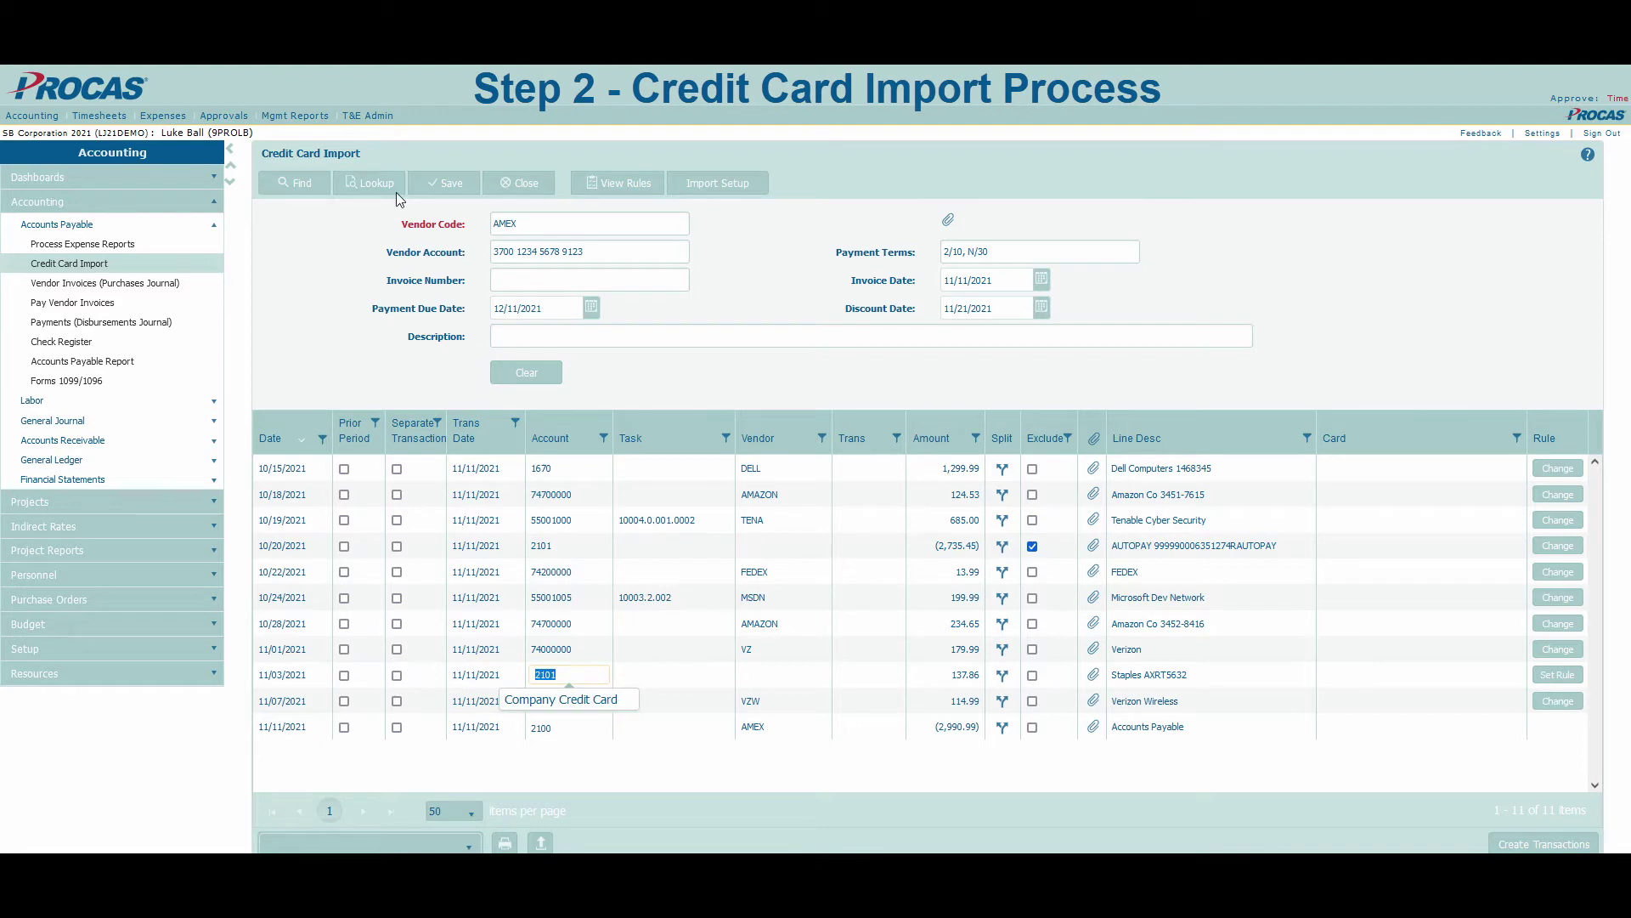
# Step: Assign account 74400000 (Office Supplies) and vendor STAPLE to the 11/03/2021 Staples line
pyautogui.click(364, 184)
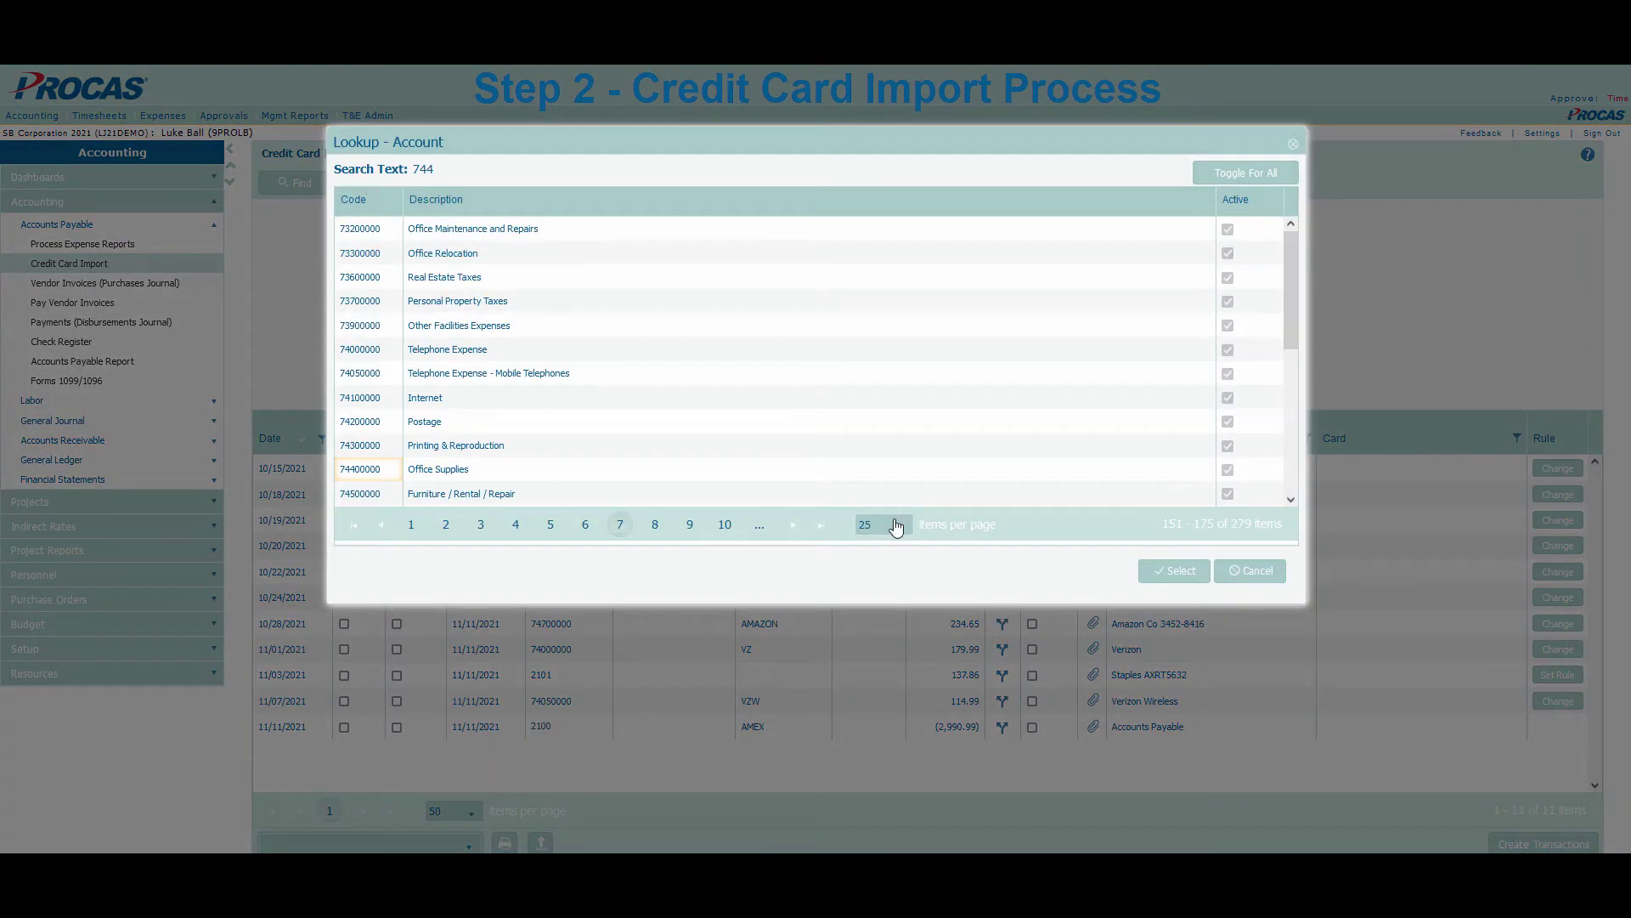
pyautogui.click(1177, 574)
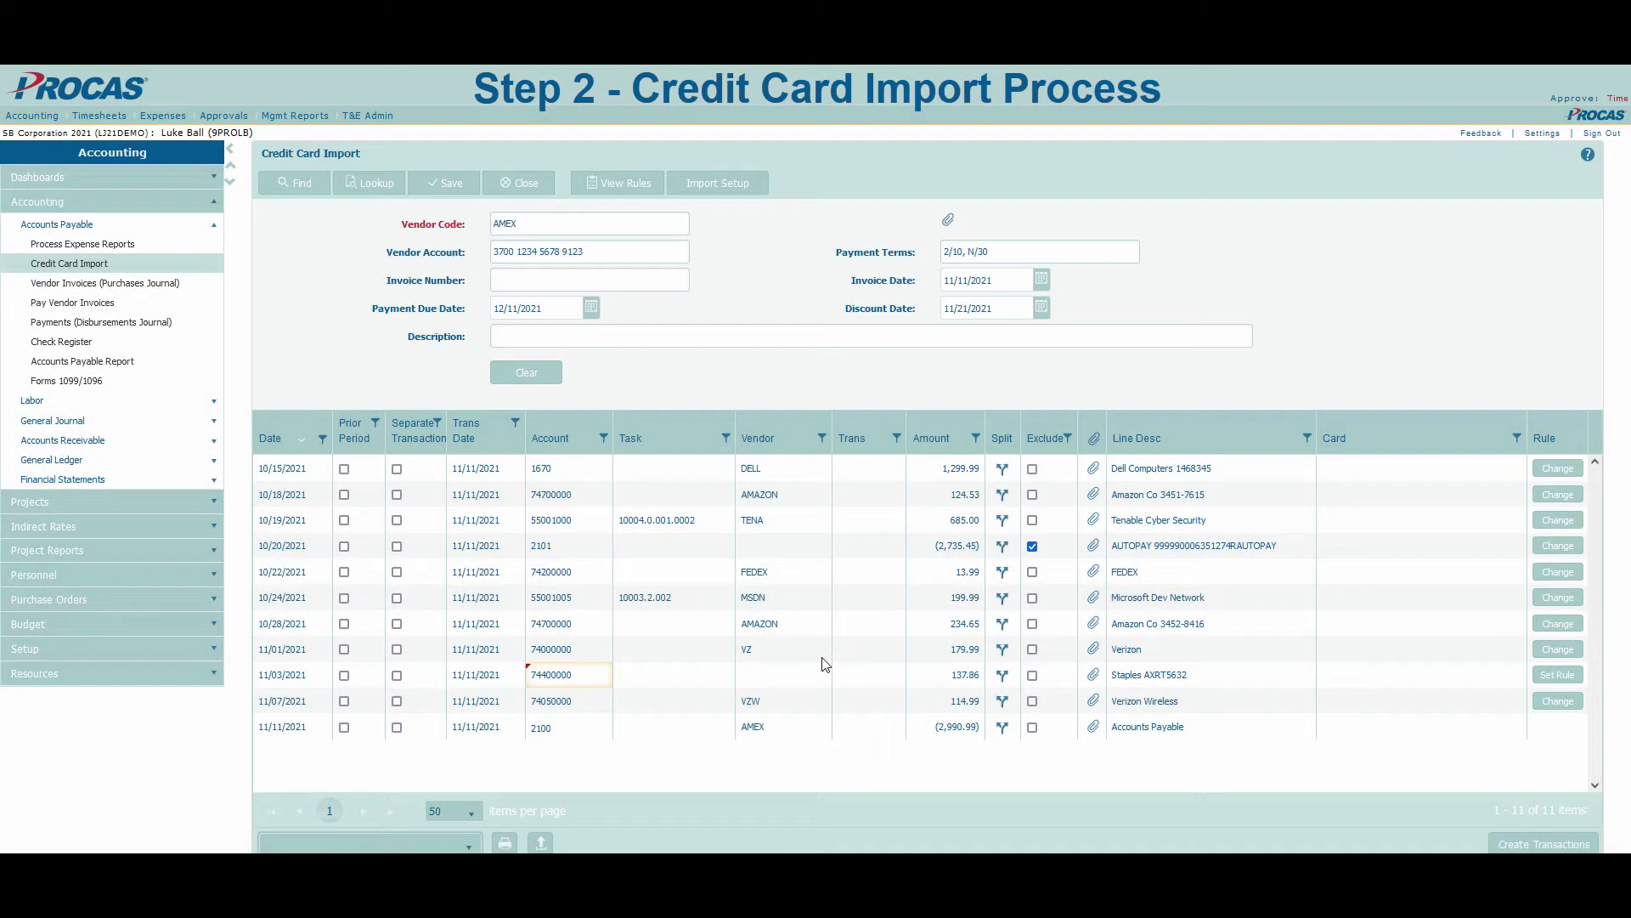
pyautogui.click(813, 675)
pyautogui.click(395, 186)
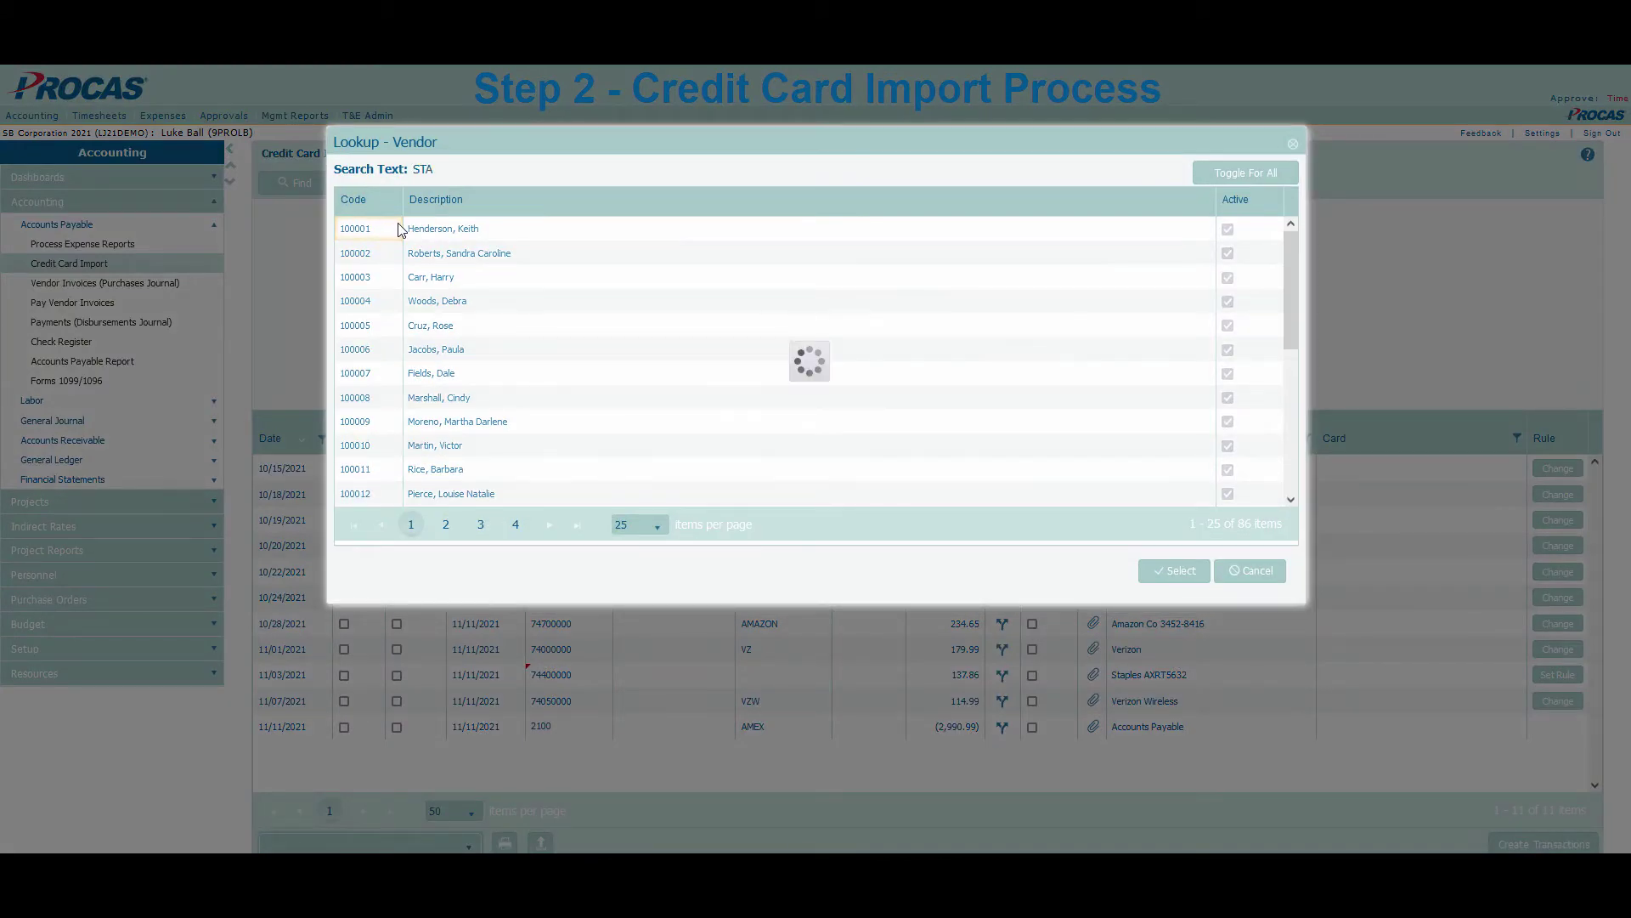
pyautogui.click(1174, 571)
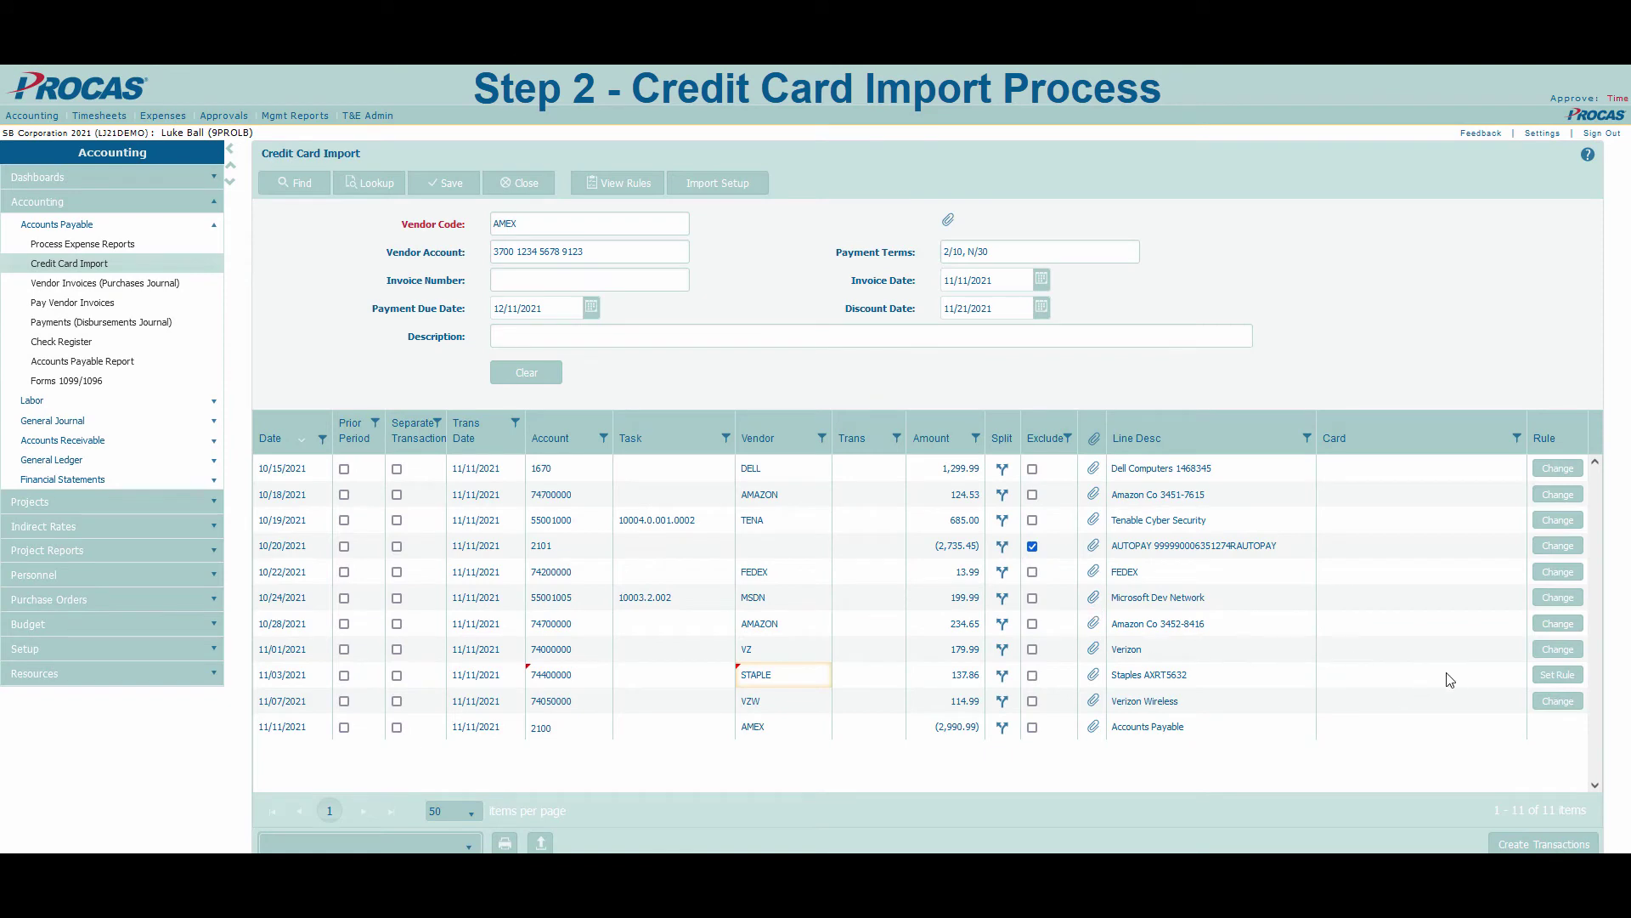
# Step: Save a rule for the Staples line with the wildcard description *Staples*, keeping its account and vendor values
pyautogui.click(1542, 675)
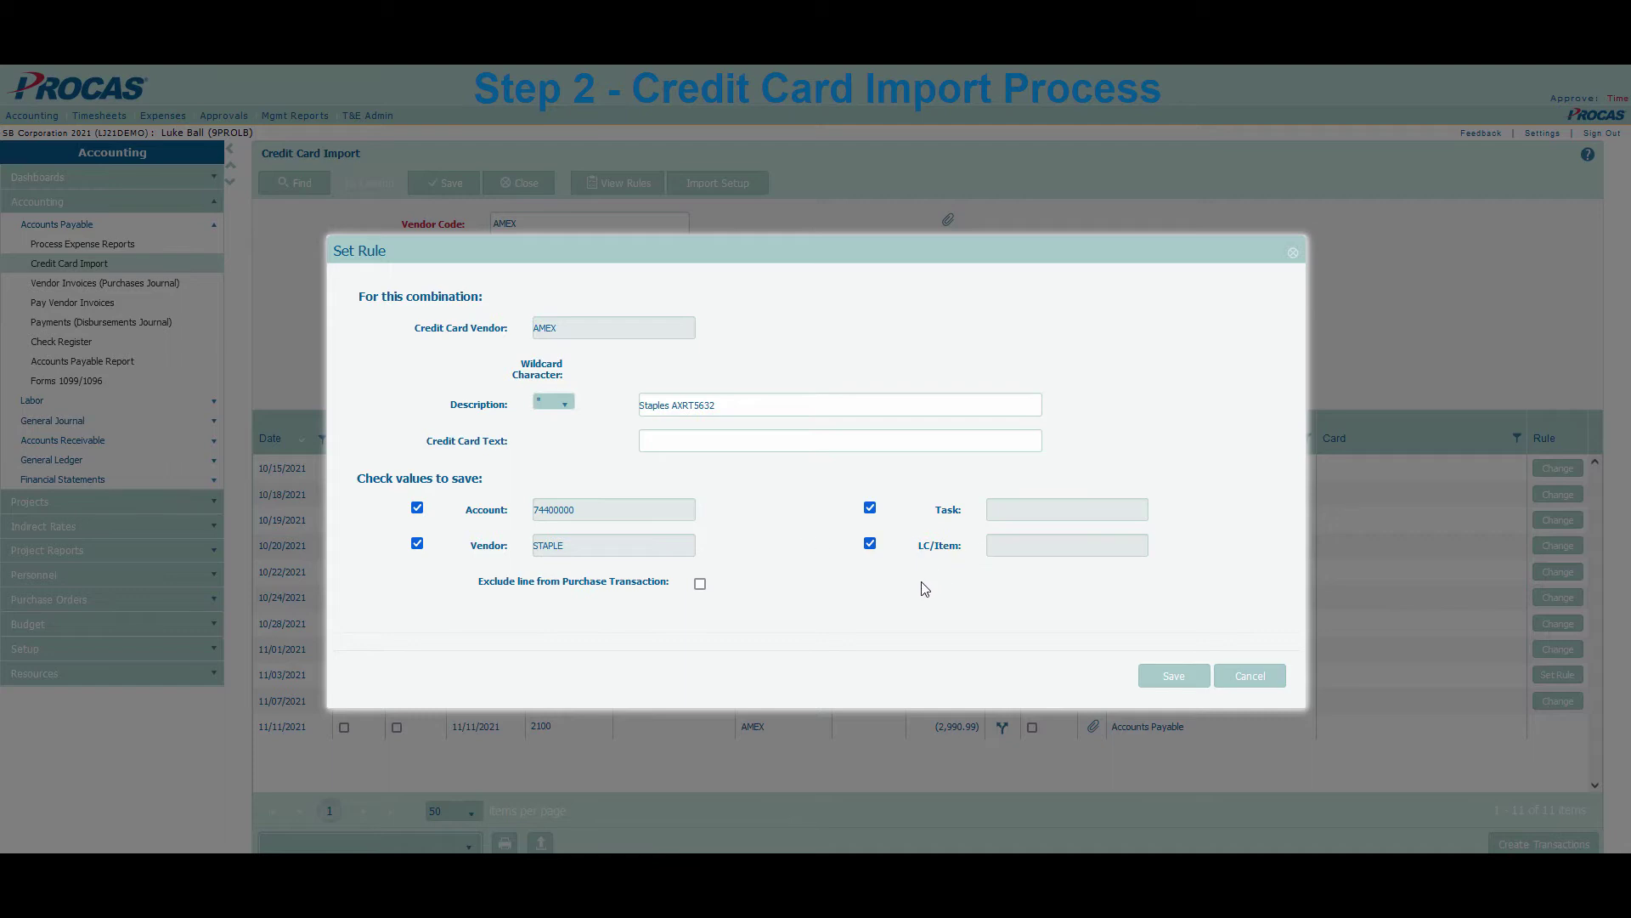
pyautogui.click(572, 413)
pyautogui.click(606, 412)
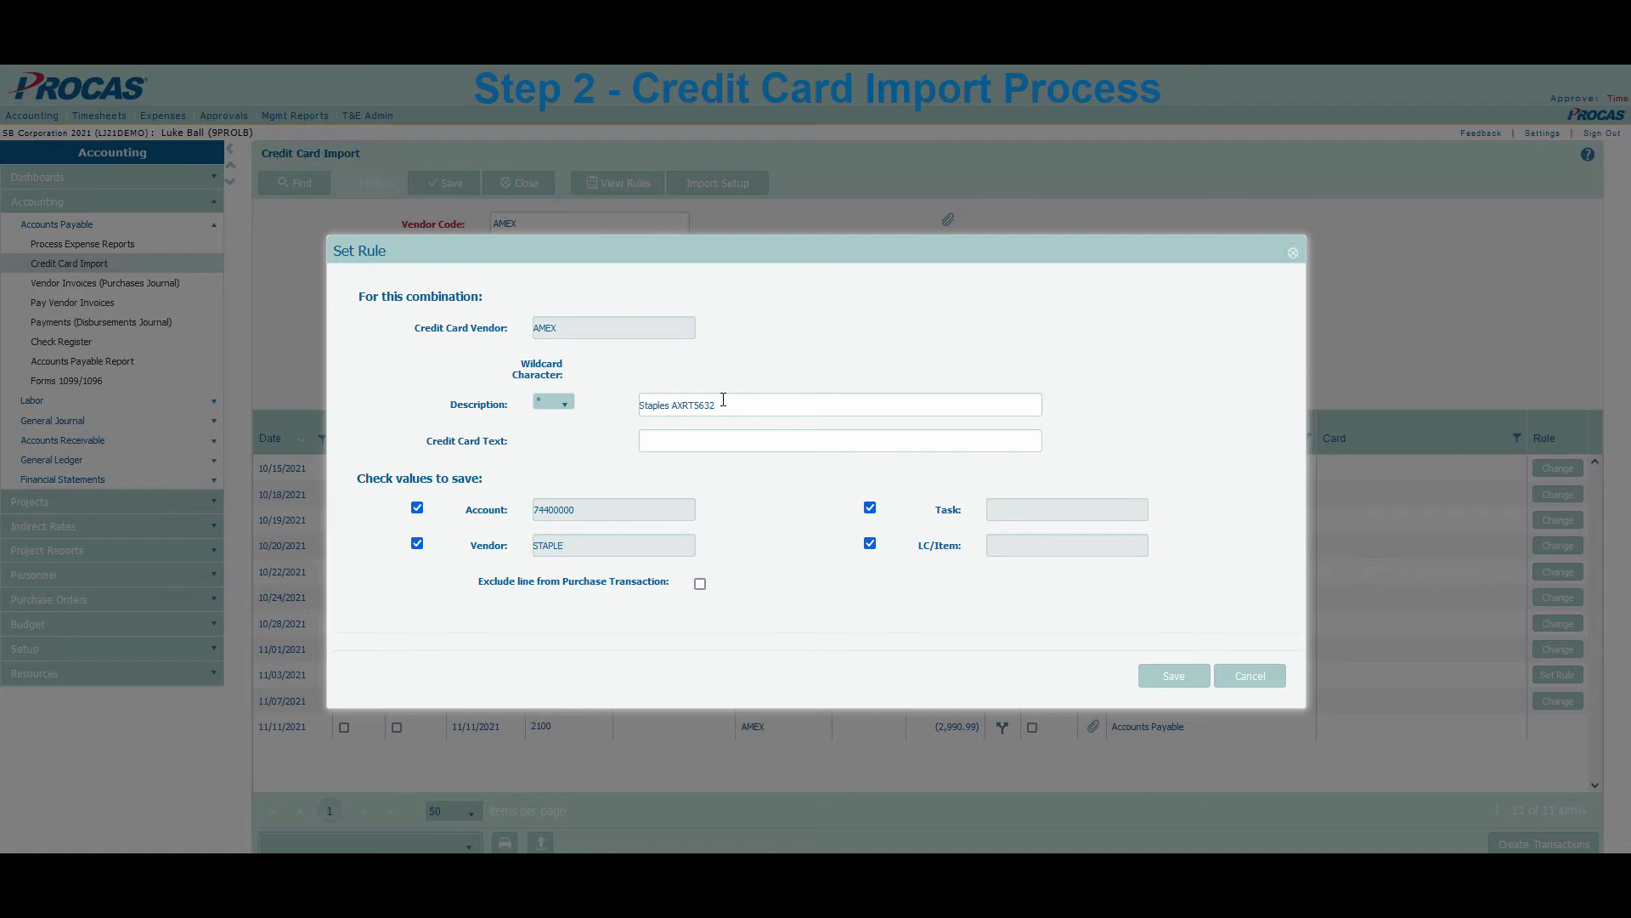
pyautogui.moveTo(718, 405); pyautogui.dragTo(673, 405)
pyautogui.press('BackSpace')
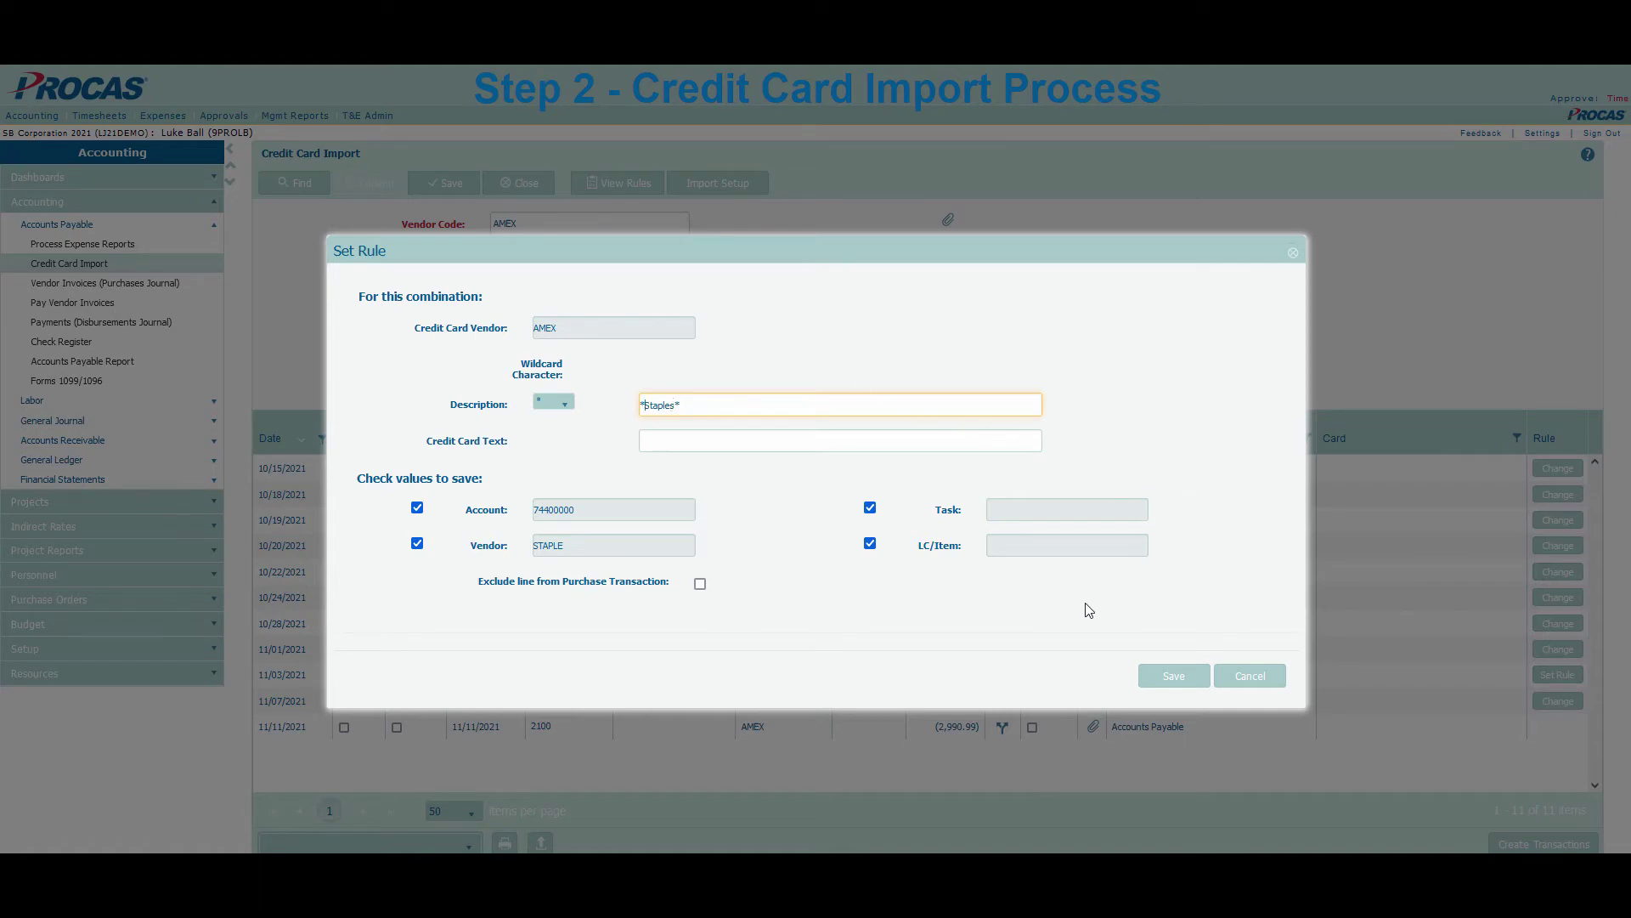
pyautogui.click(1173, 678)
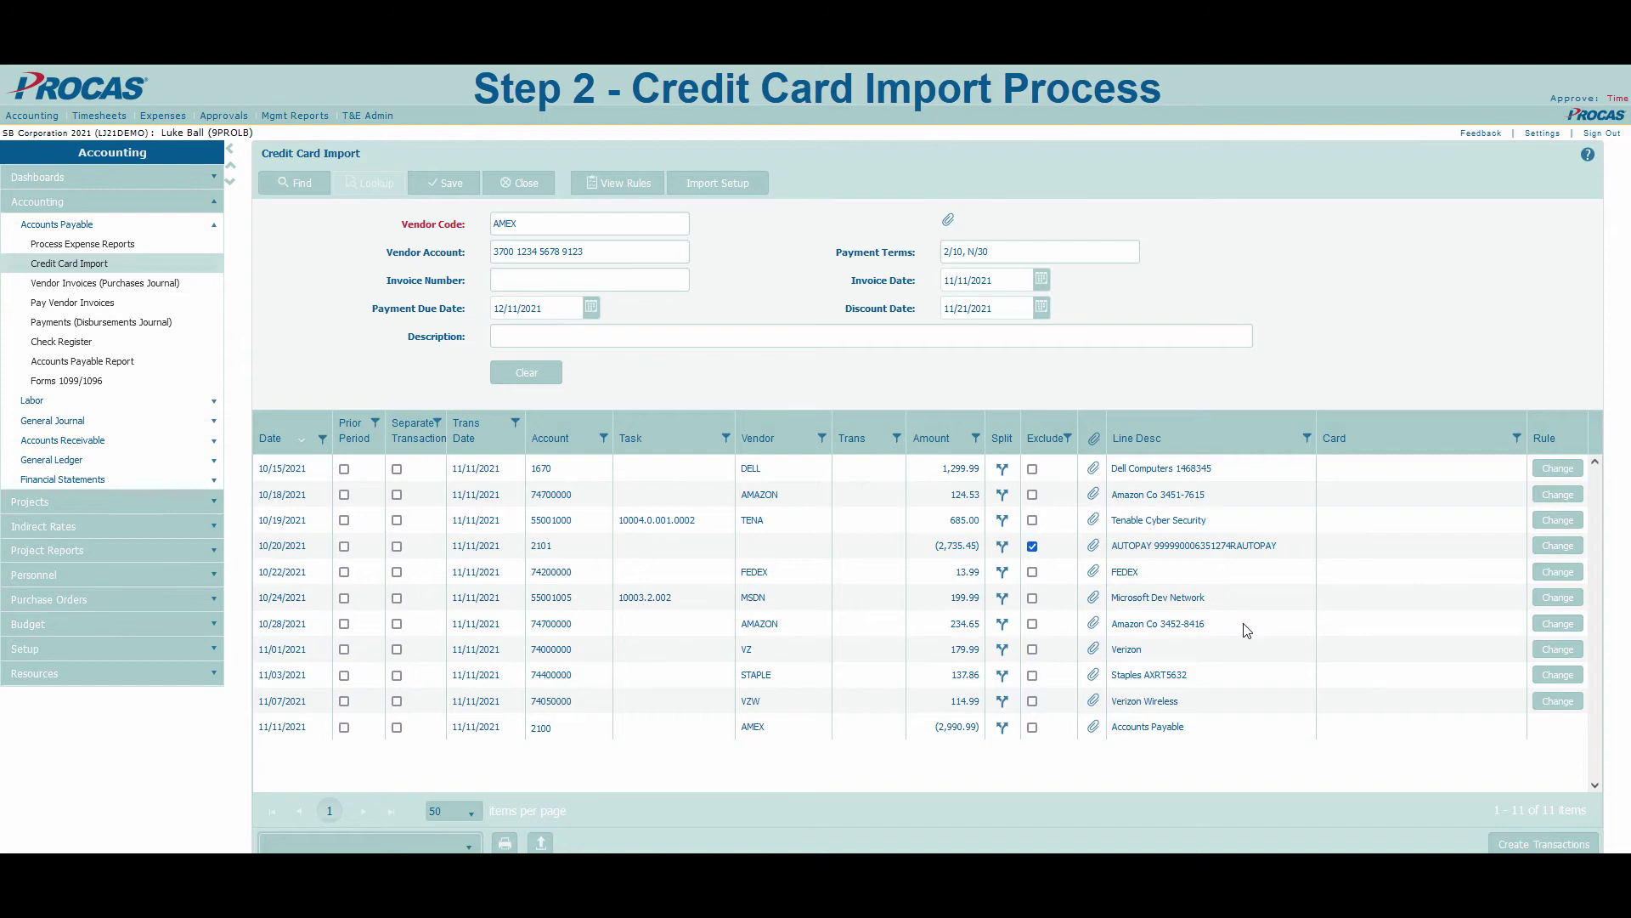
# Step: Examine the existing rule on the 10/28/2021 Amazon line and close it without changes
pyautogui.click(1543, 624)
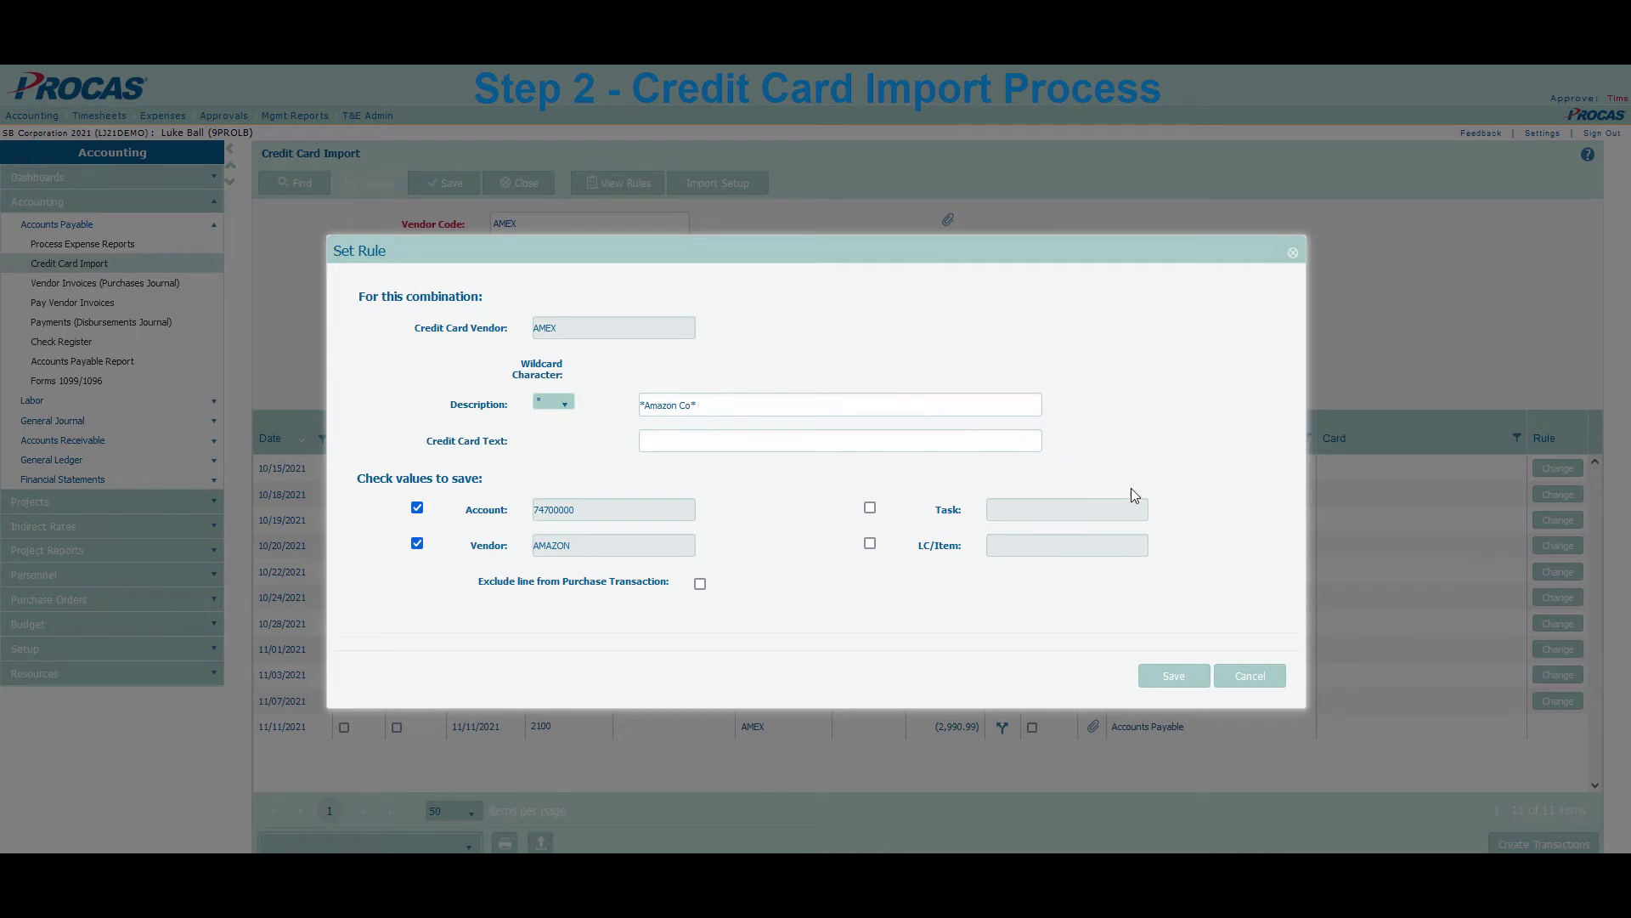
pyautogui.click(1242, 675)
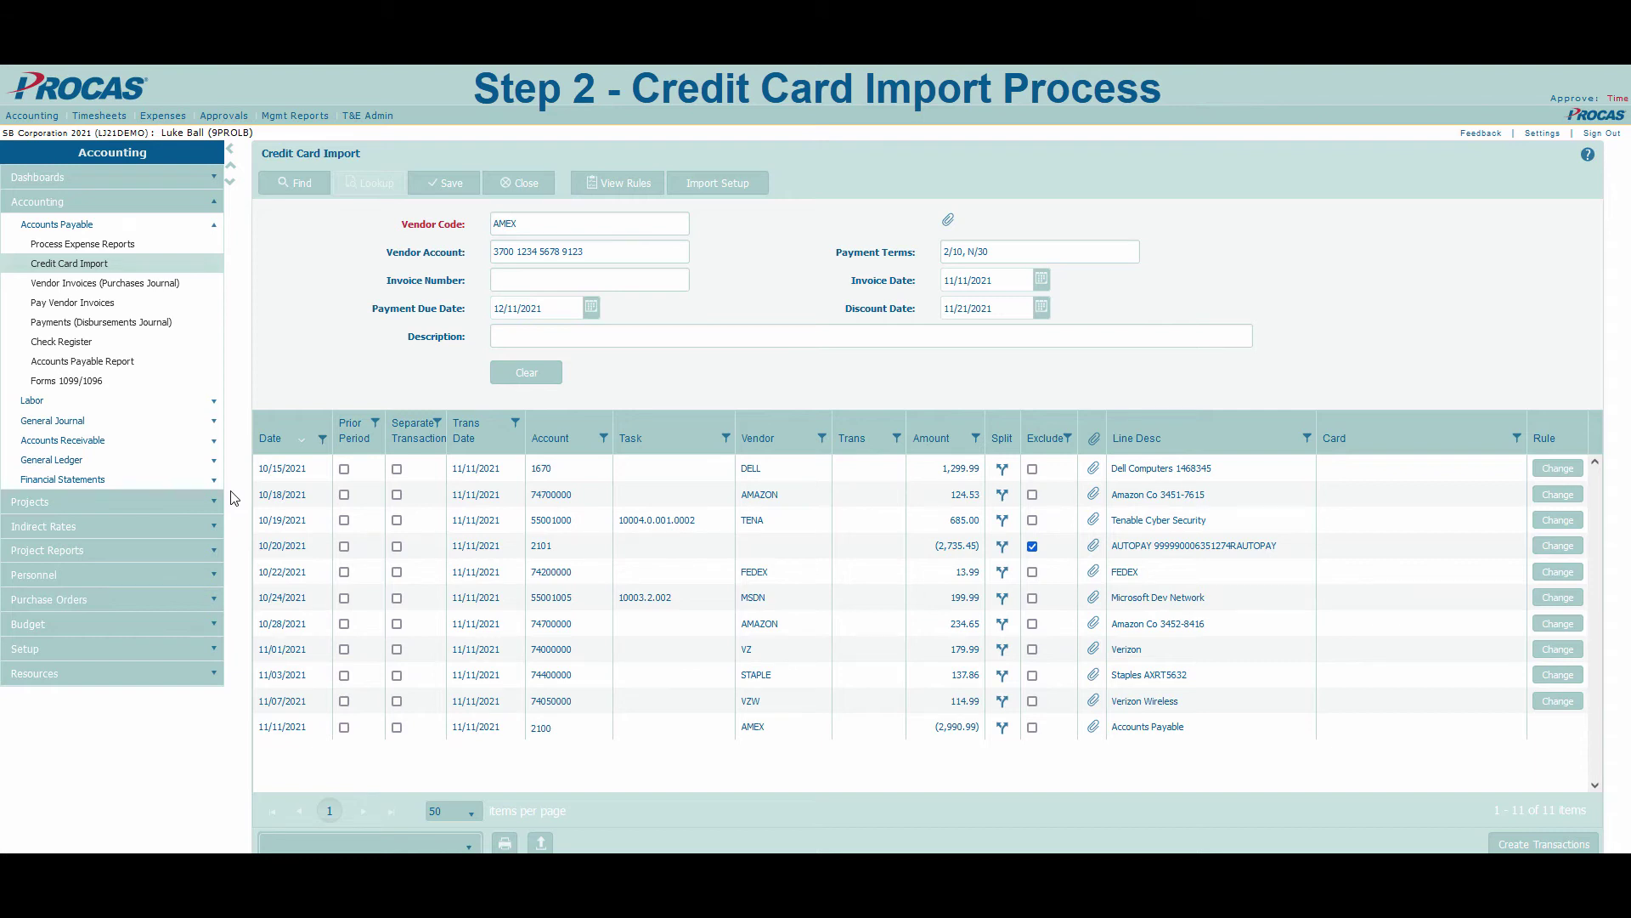
# Step: Mark all lines dated 10/15/2021 to 10/28/2021 as prior period, and make the 10/19/2021 Tenable line a separate transaction
pyautogui.click(344, 469)
pyautogui.click(344, 495)
pyautogui.click(344, 520)
pyautogui.click(345, 546)
pyautogui.click(344, 572)
pyautogui.click(344, 598)
pyautogui.click(345, 625)
pyautogui.click(397, 521)
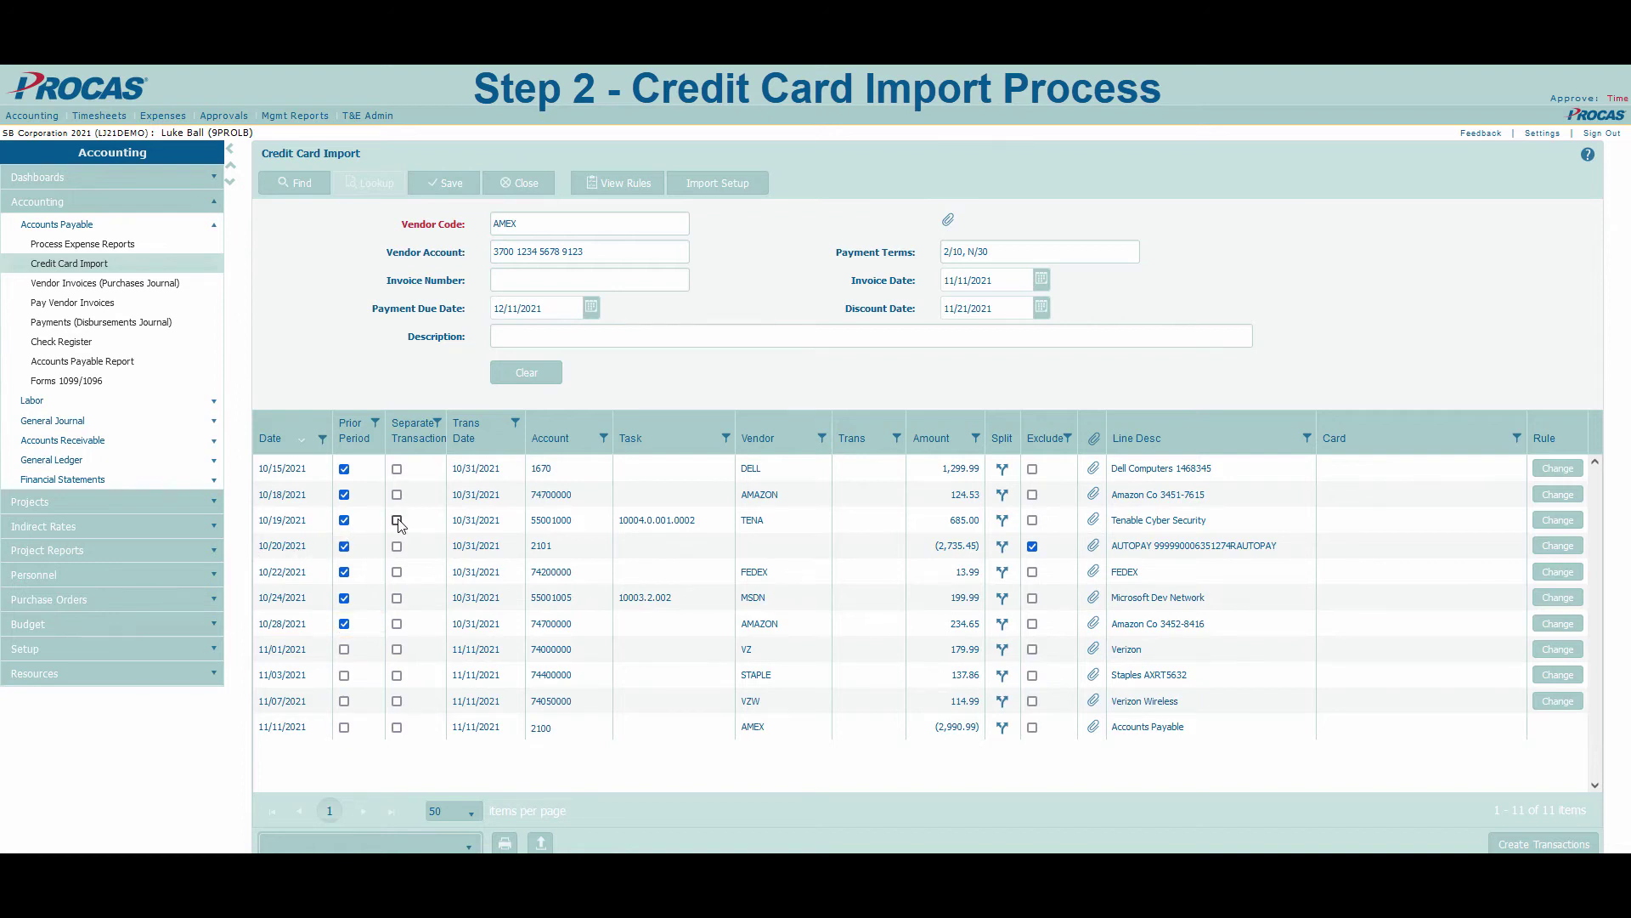
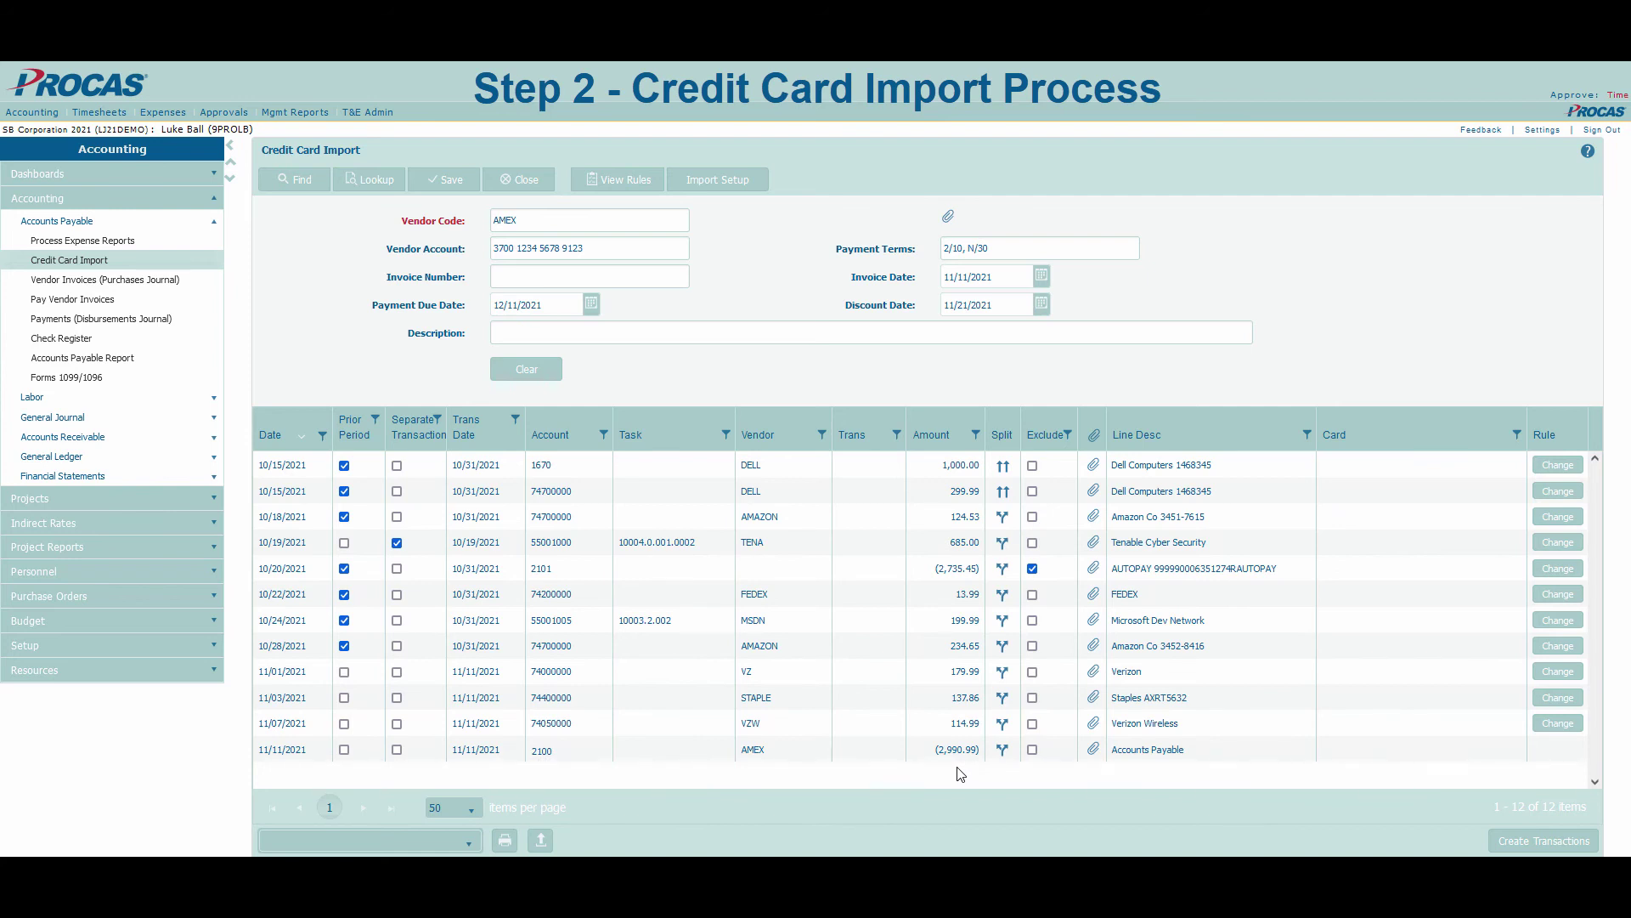
# Step: Create the transactions from the reviewed credit card lines and acknowledge the import notification
pyautogui.moveTo(561, 765)
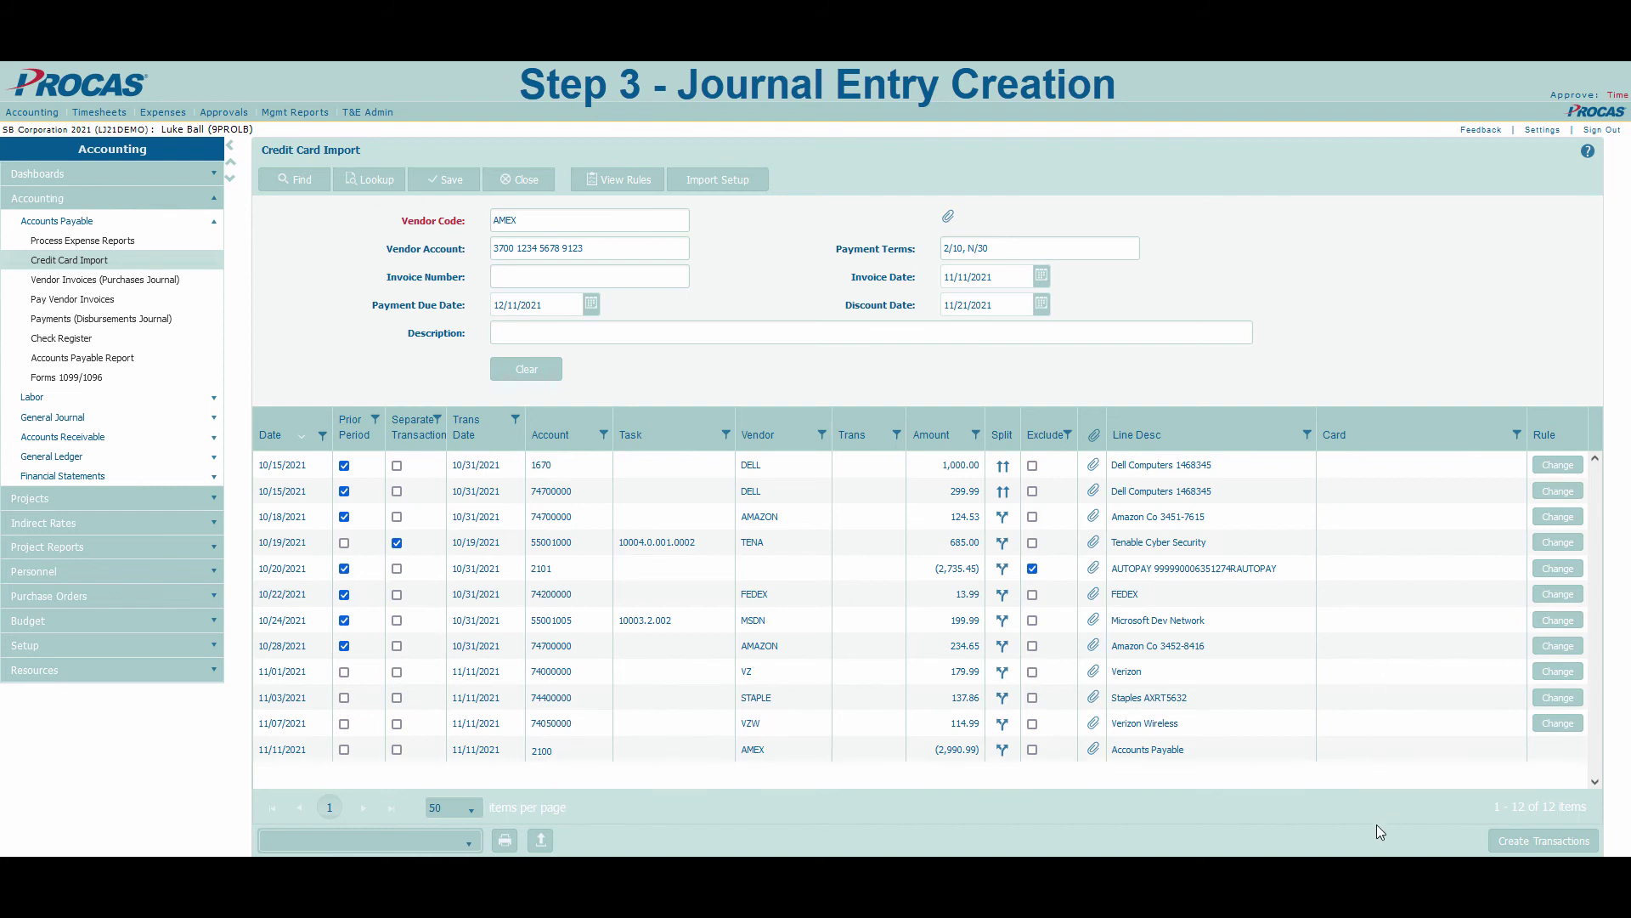
pyautogui.click(1545, 842)
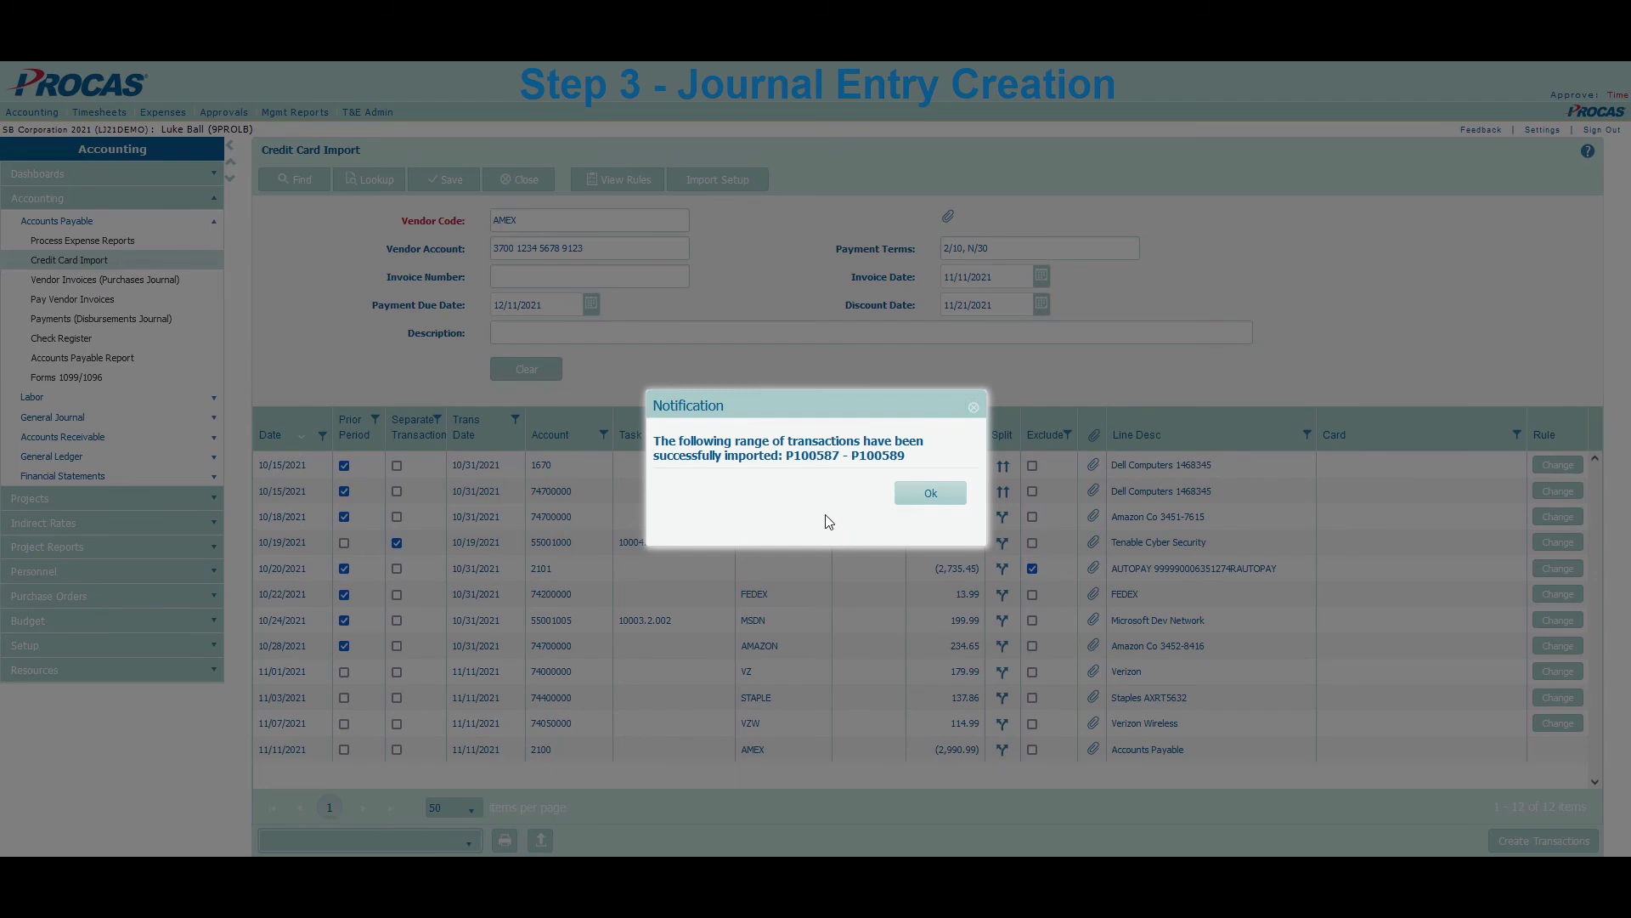
pyautogui.click(917, 496)
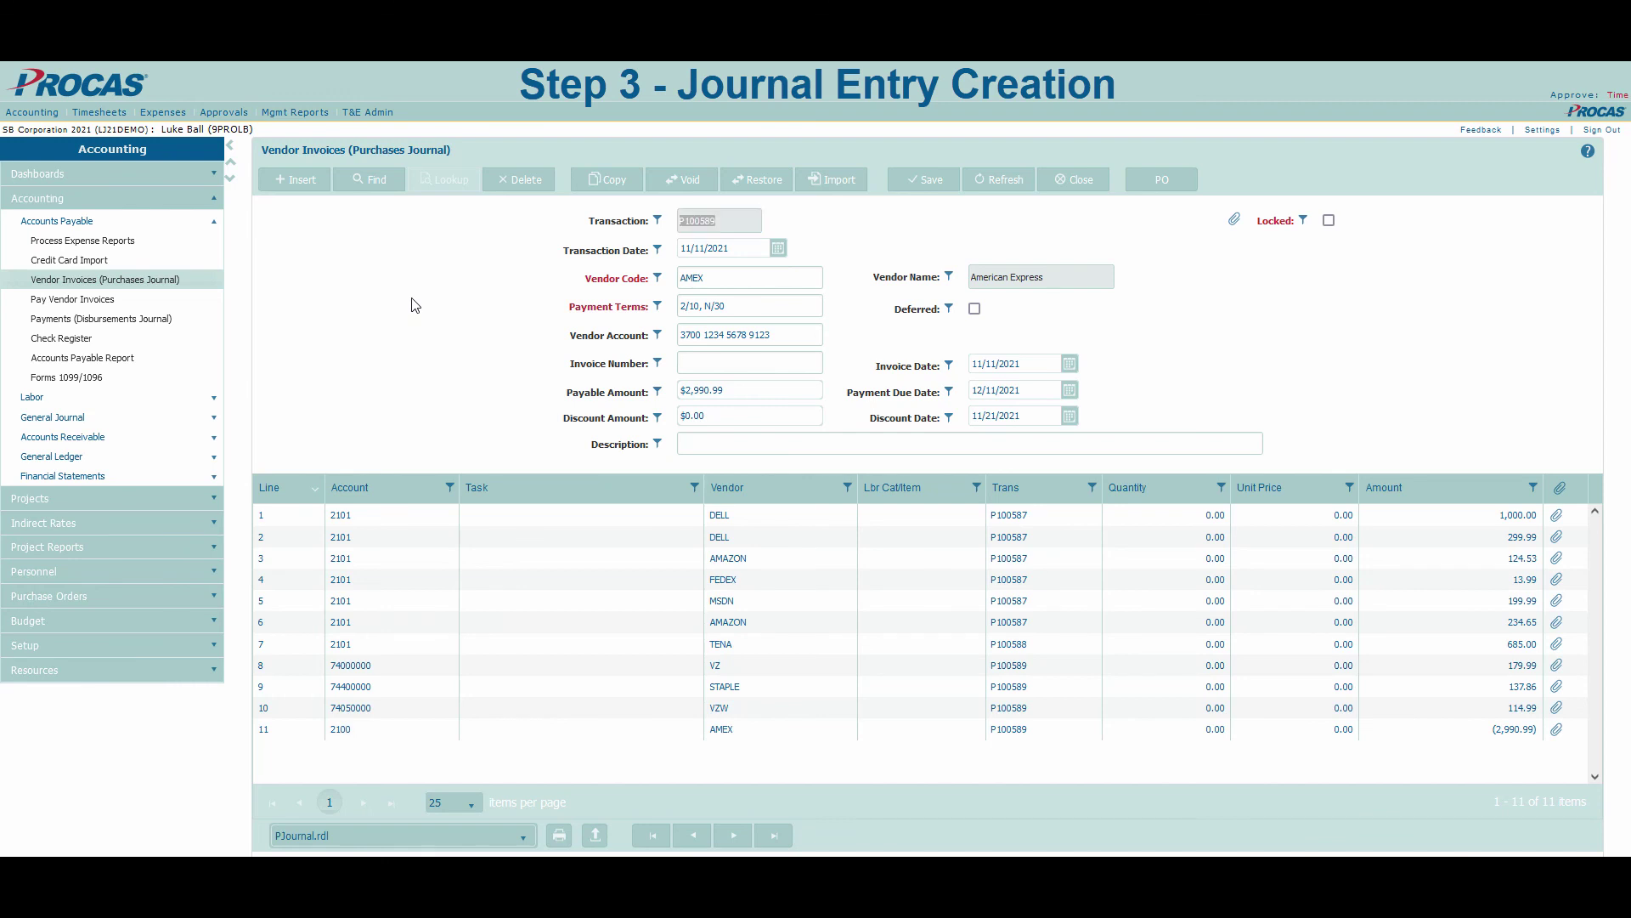
# Step: Examine the three imported Purchases Journal transactions, comparing their dates, vendors and account lines
pyautogui.click(702, 845)
pyautogui.click(702, 846)
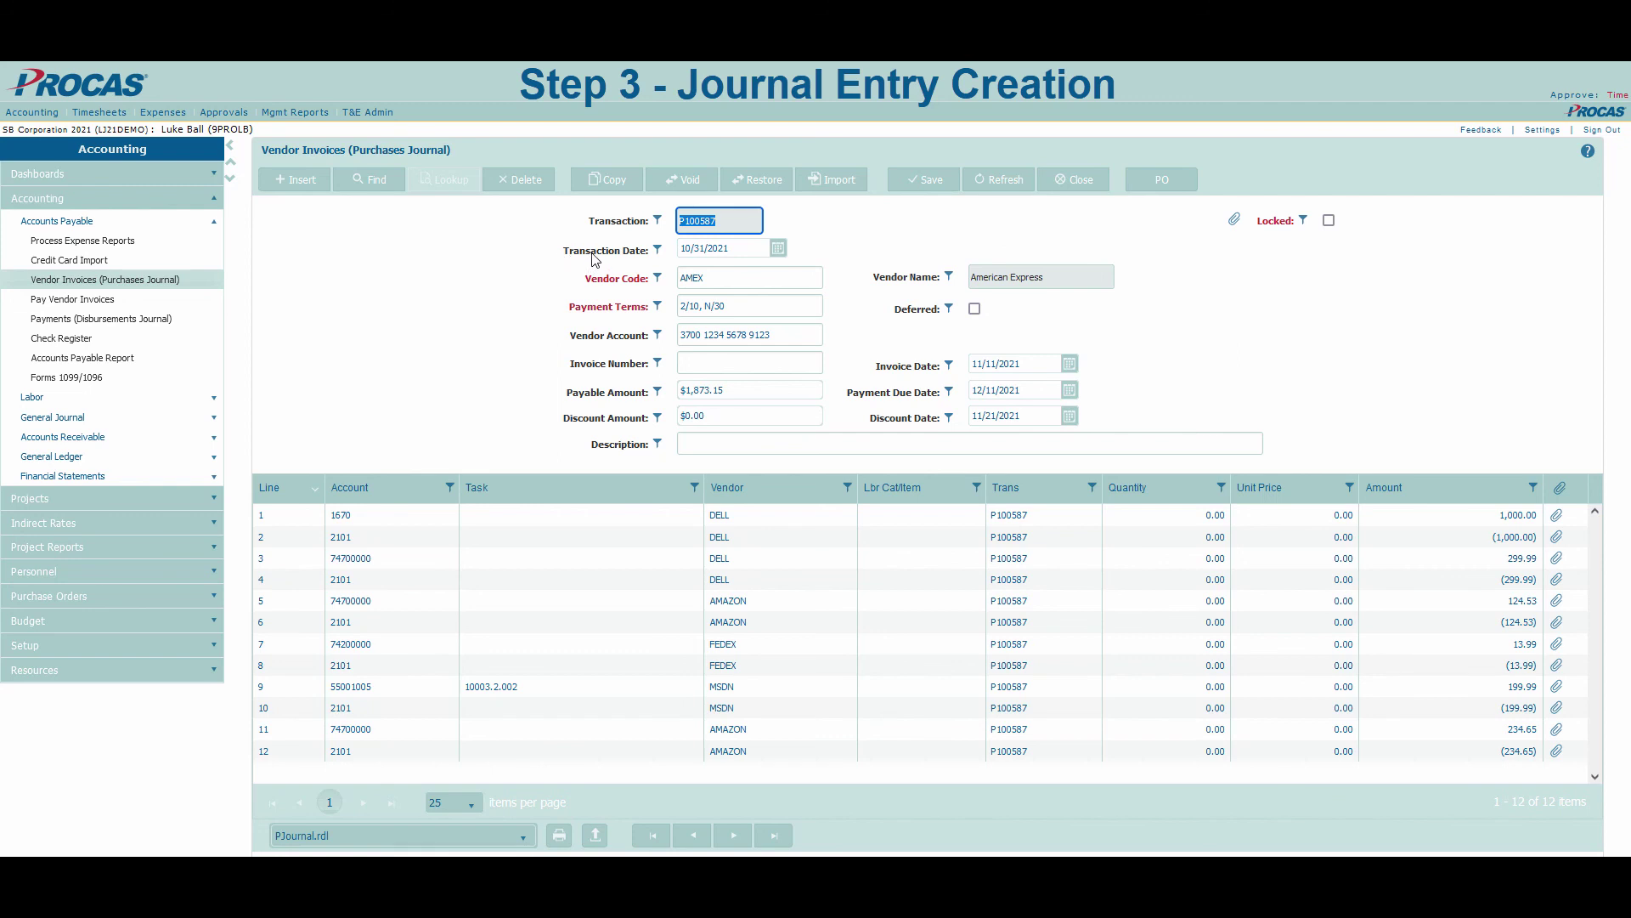
pyautogui.click(735, 835)
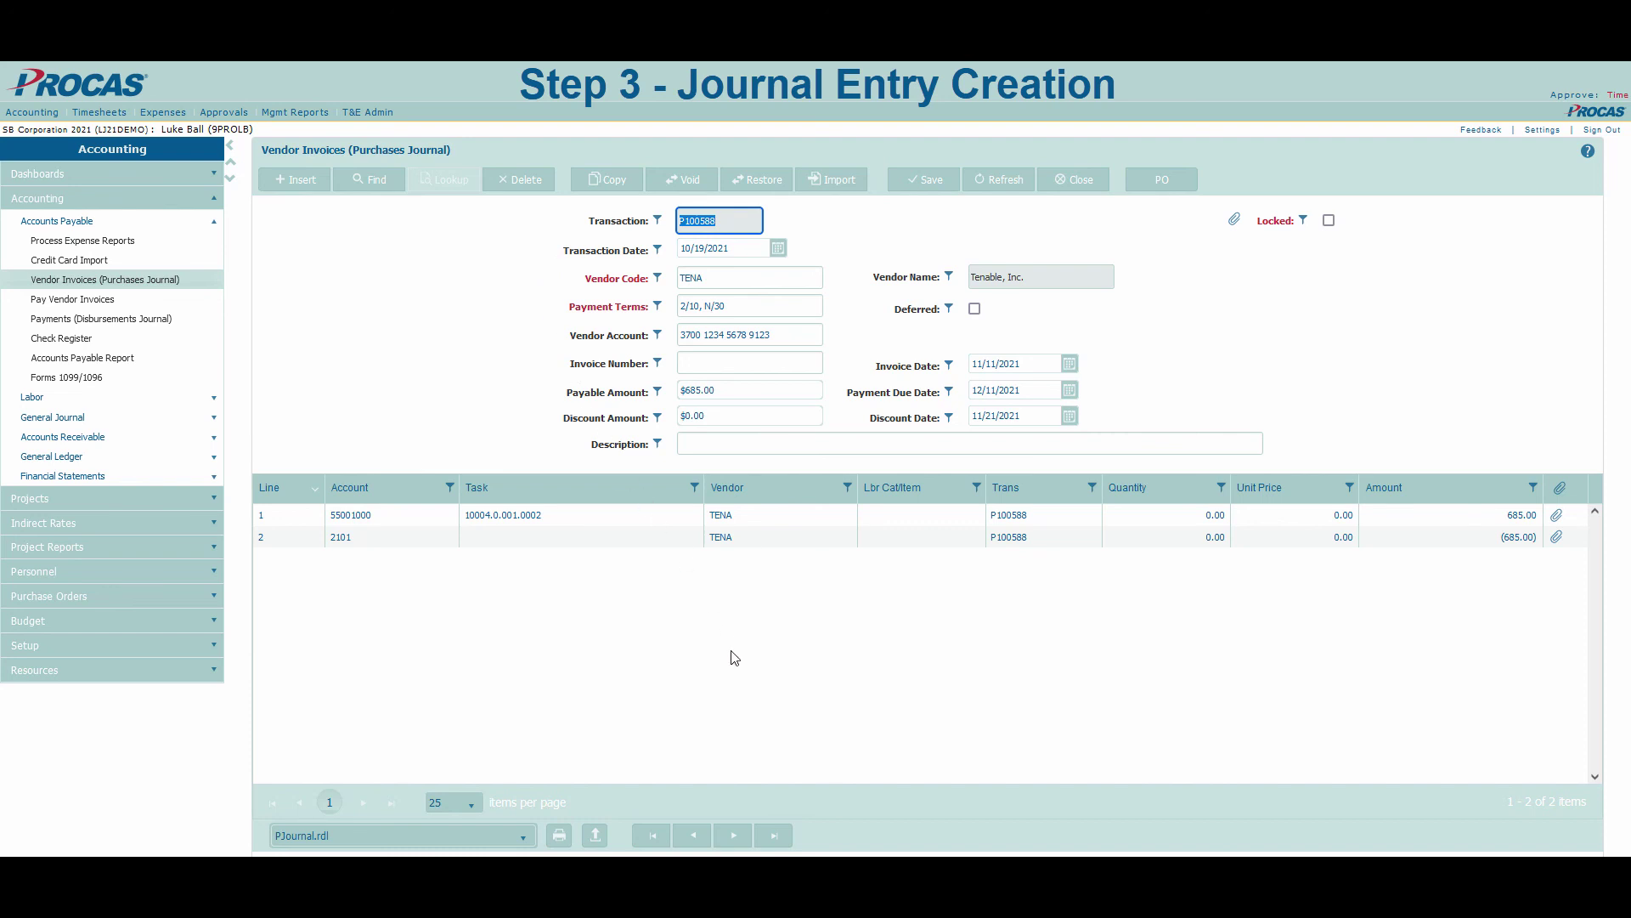
pyautogui.click(735, 836)
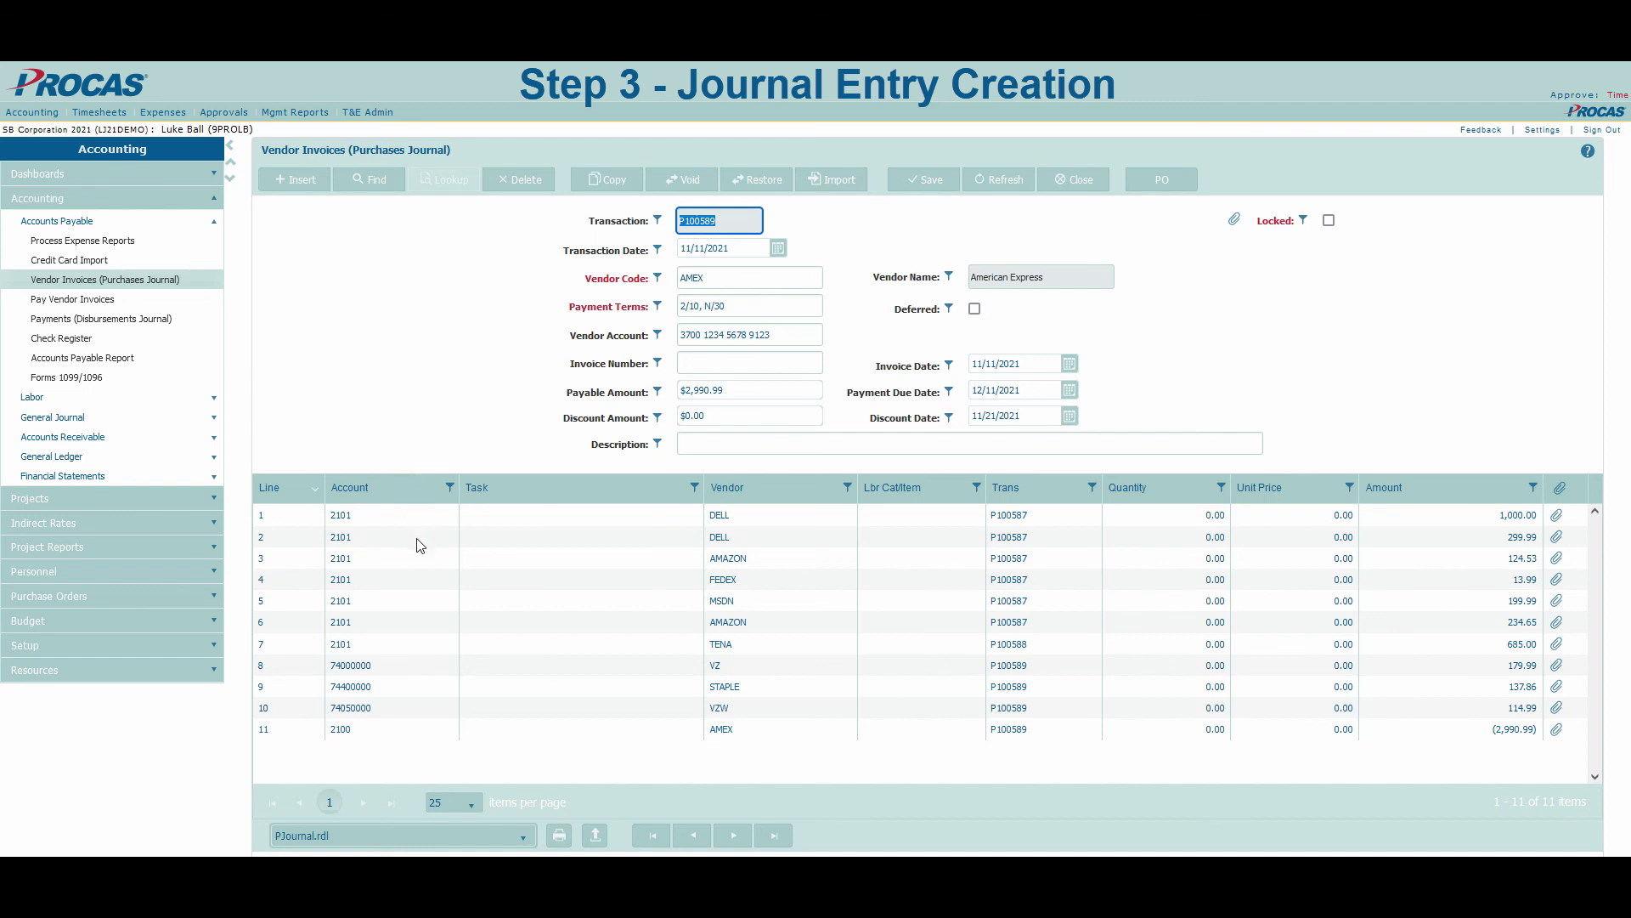
pyautogui.moveTo(414, 571)
pyautogui.click(694, 840)
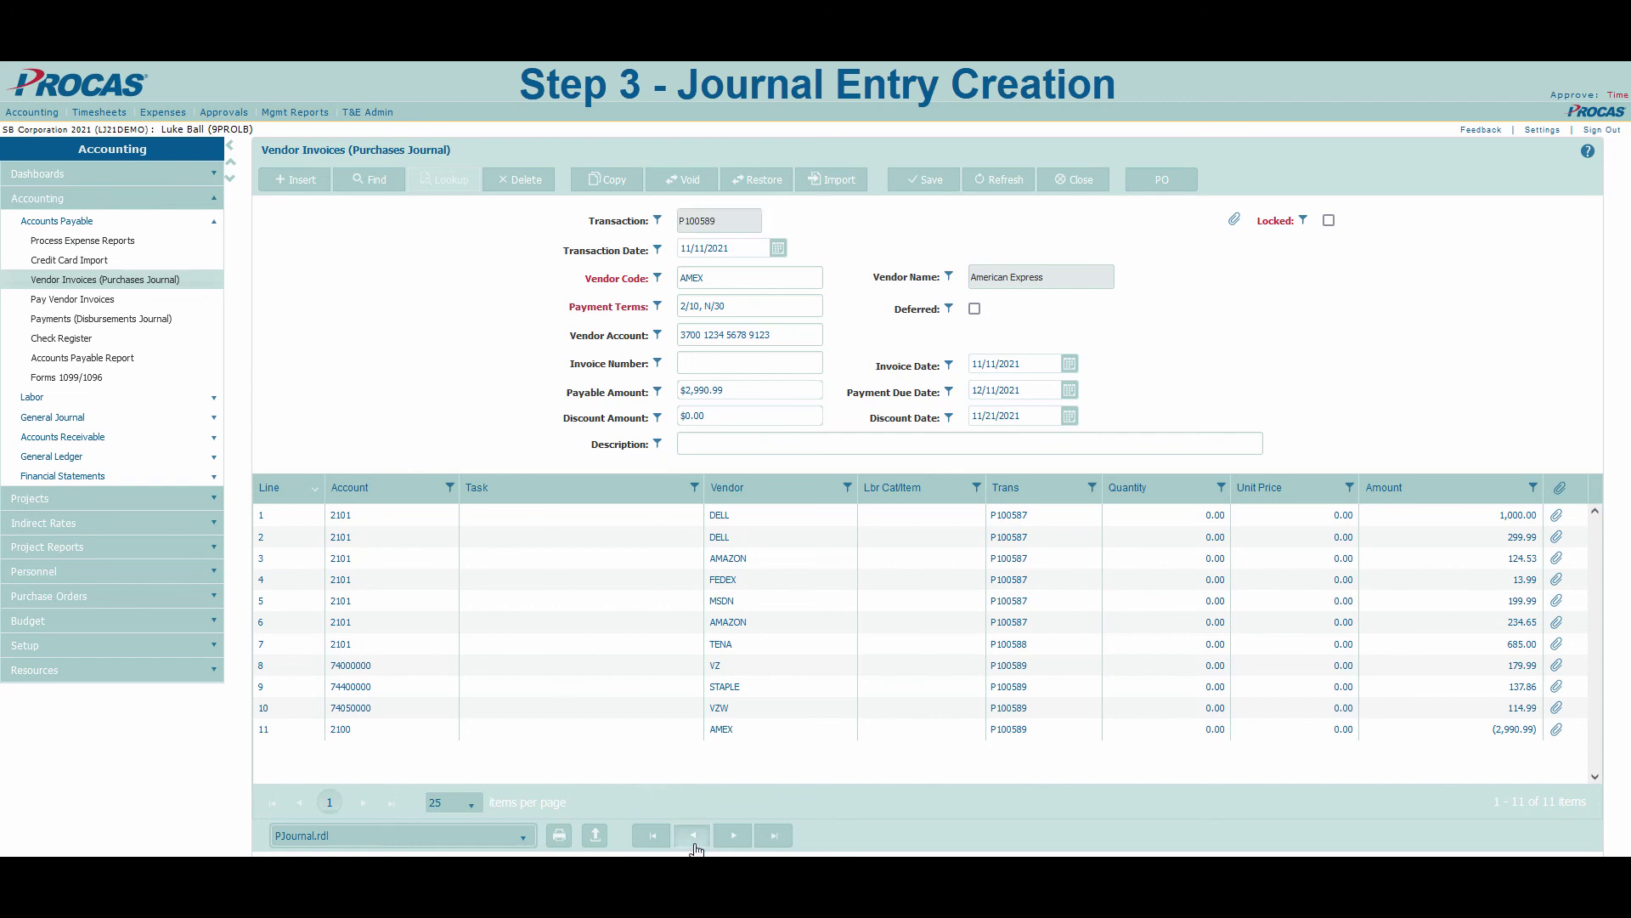
pyautogui.click(694, 843)
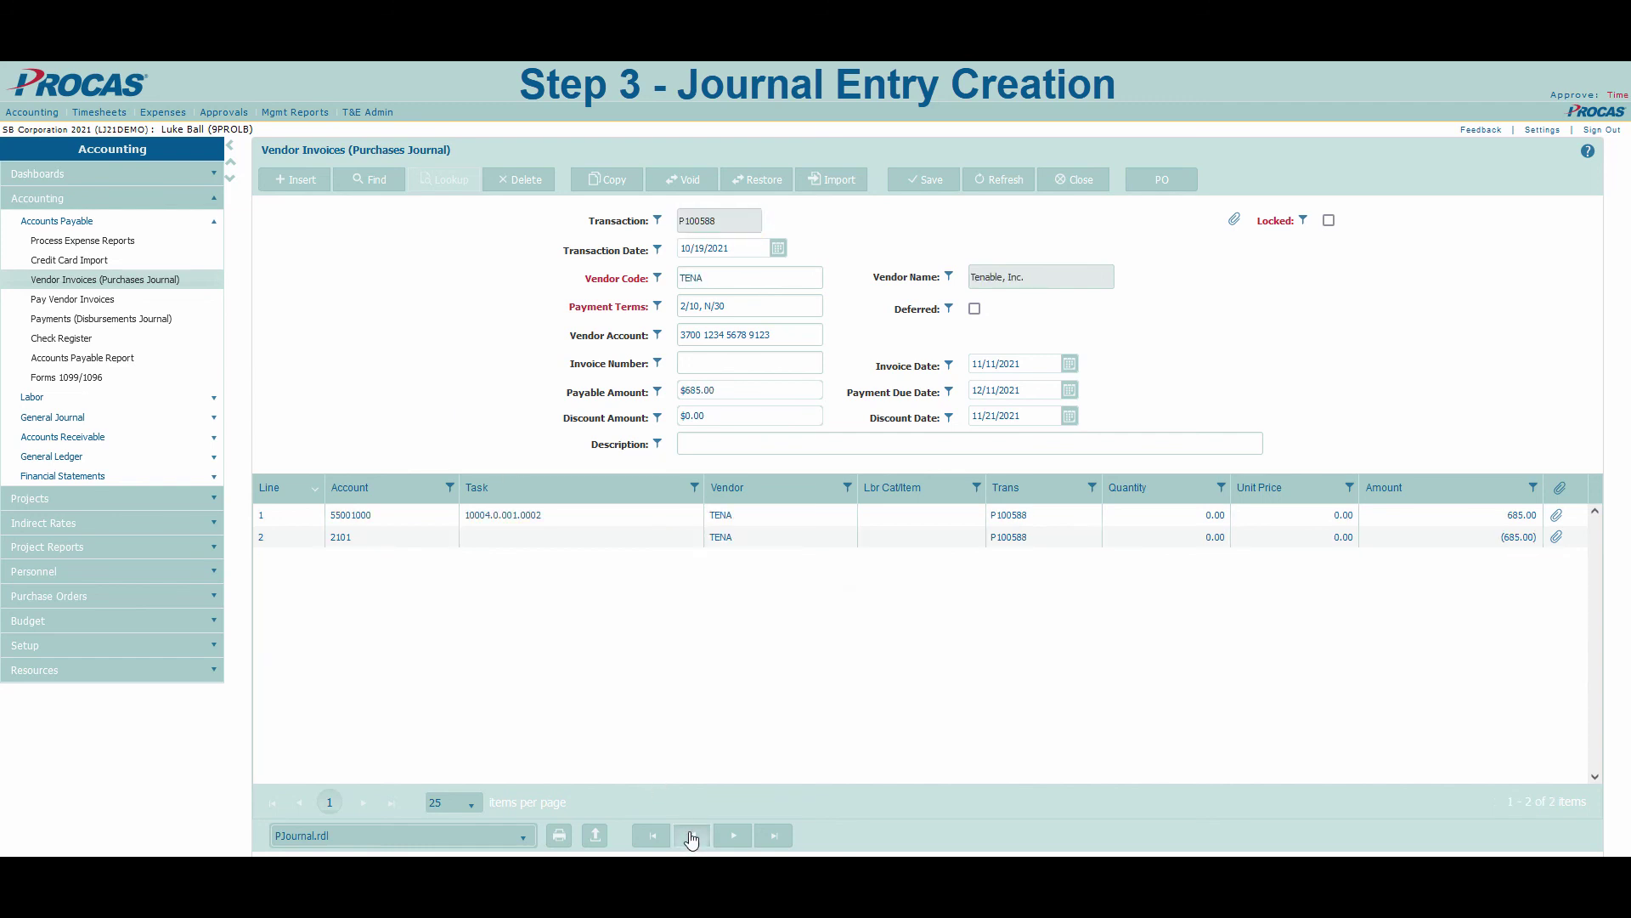
pyautogui.click(729, 840)
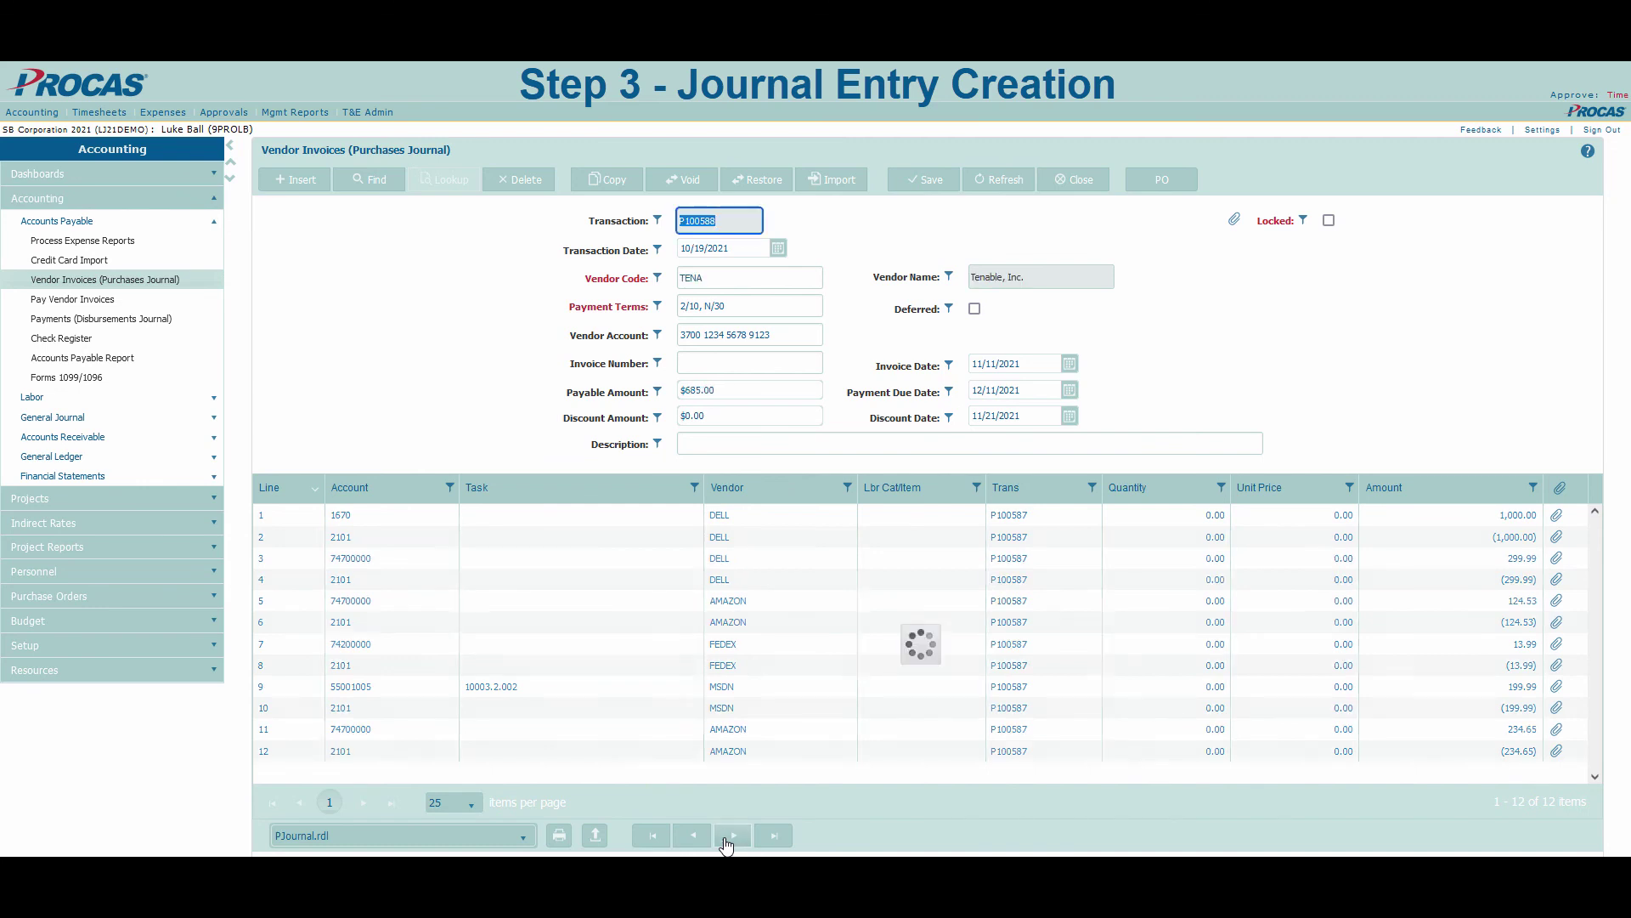
pyautogui.click(728, 839)
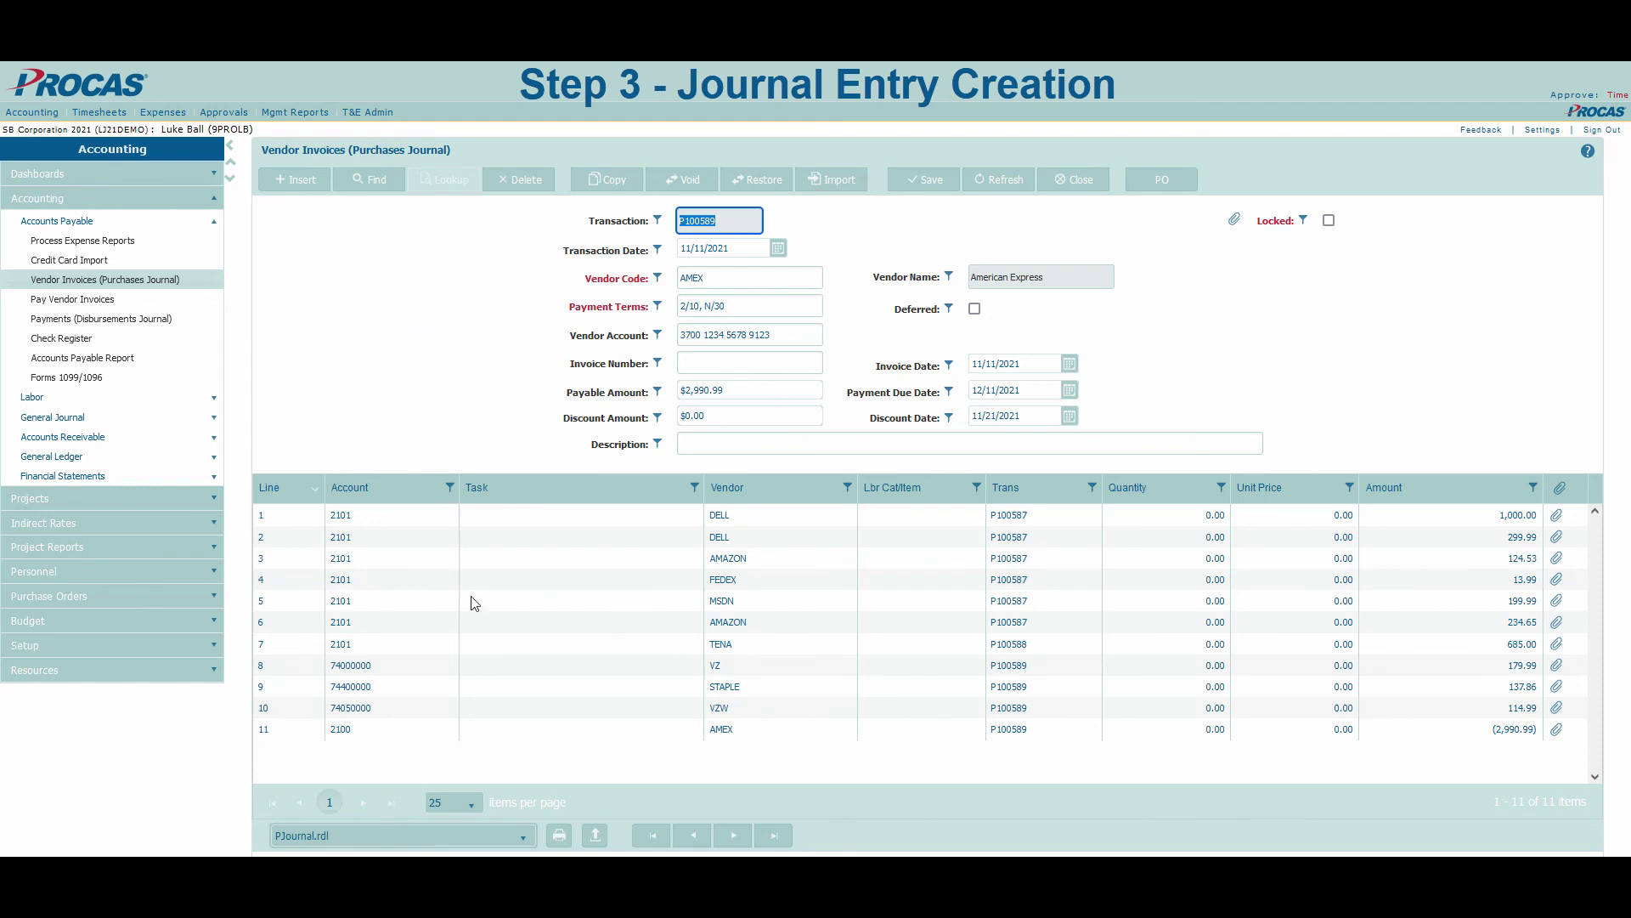
pyautogui.moveTo(406, 735)
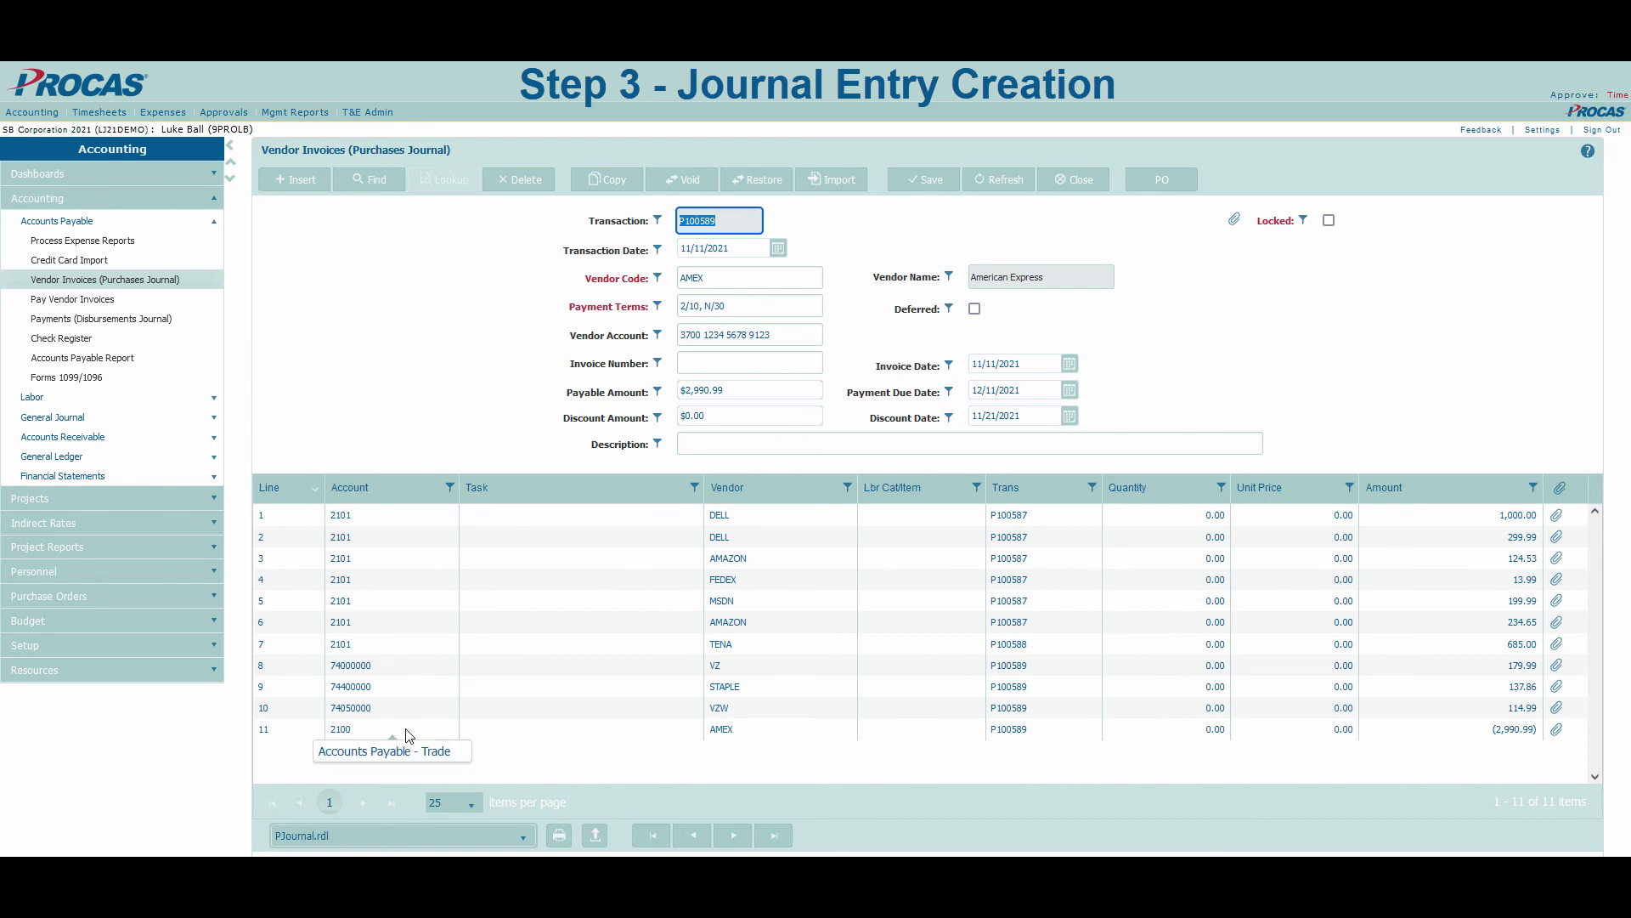